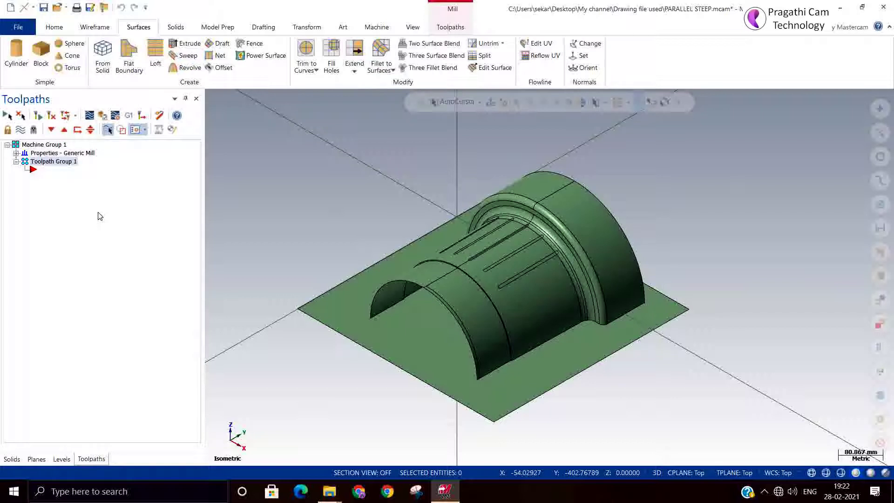
Step: Create a Surface Finish Parallel Steep toolpath with all surfaces of the part and base plane as drive surfaces
{"action": "right_click", "coordinate": [96, 178]}
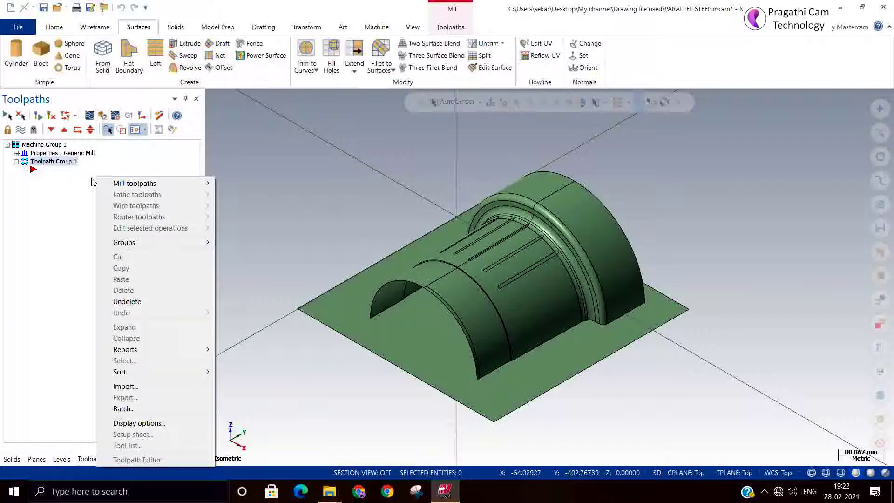
{"action": "mouse_move", "coordinate": [152, 183]}
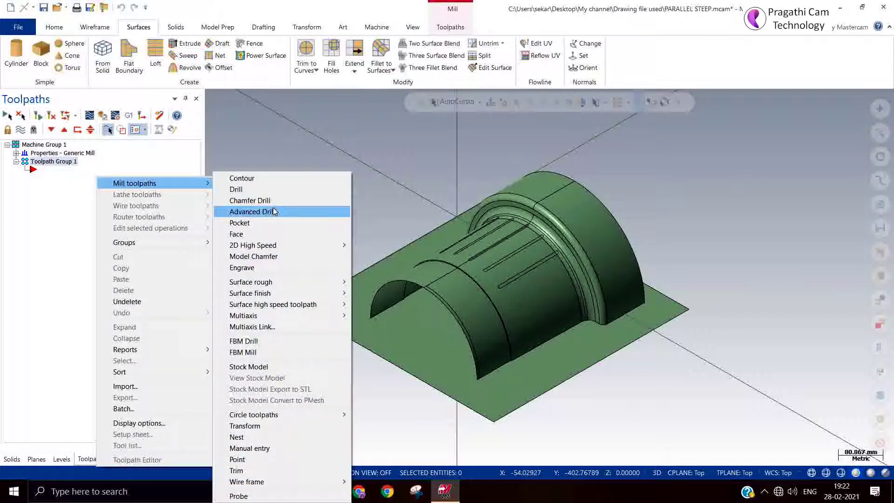
{"action": "mouse_move", "coordinate": [326, 293]}
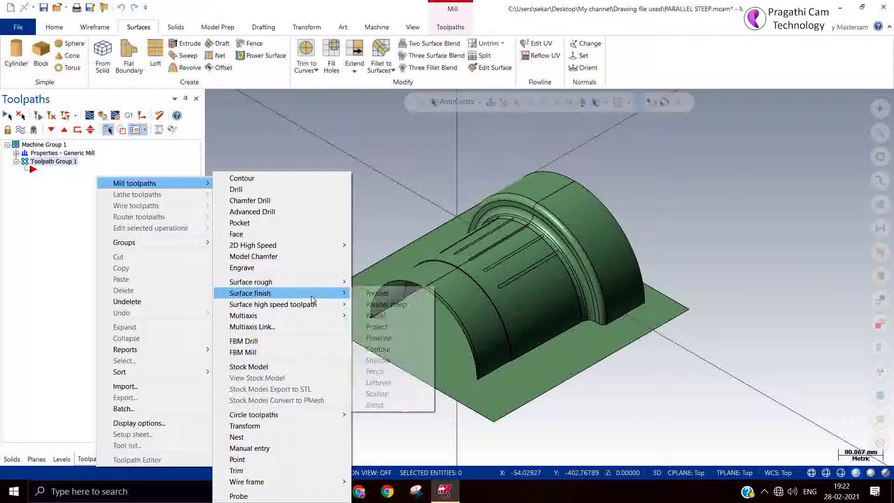
{"action": "left_click", "coordinate": [391, 304]}
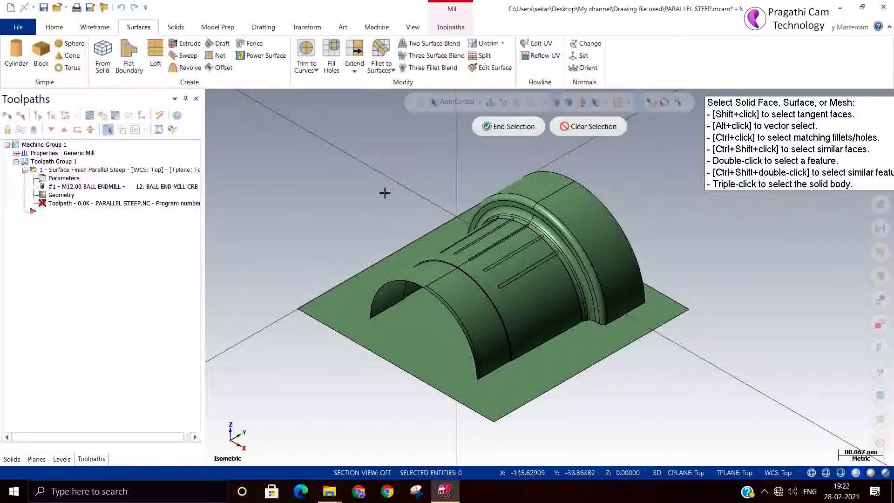
{"action": "left_click_drag", "start_coordinate": [273, 106], "coordinate": [744, 434]}
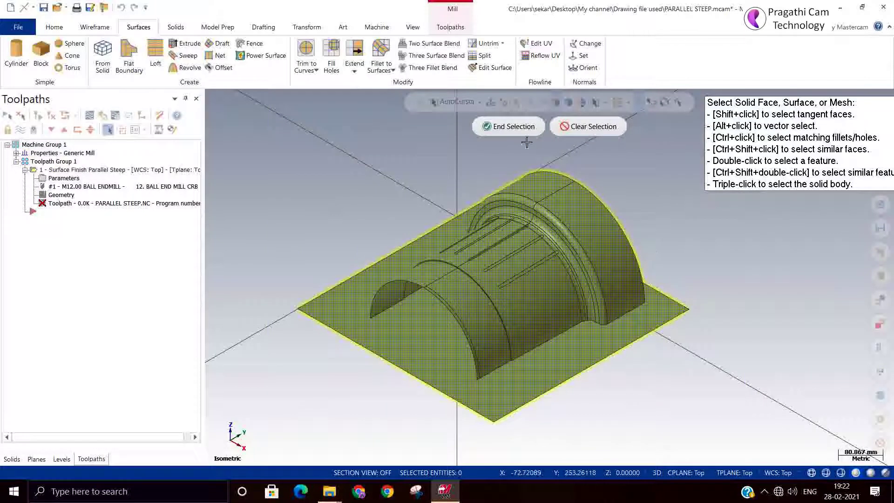
{"action": "left_click", "coordinate": [506, 127]}
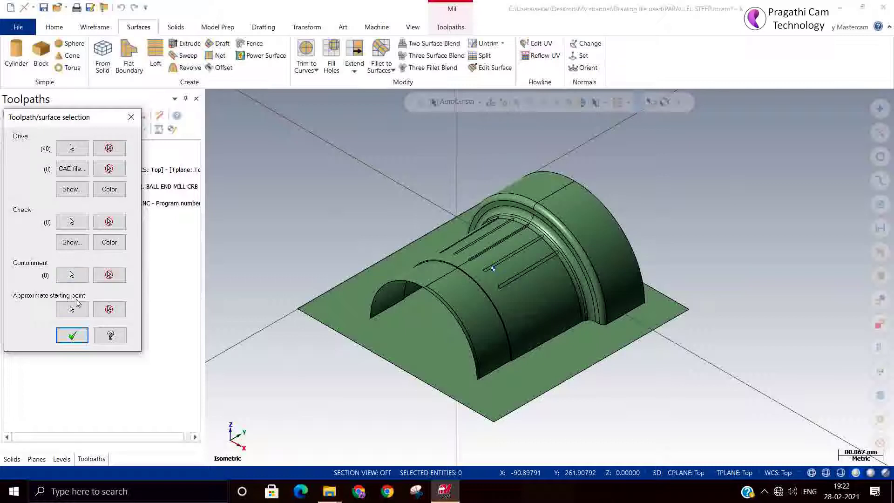
{"action": "left_click", "coordinate": [72, 333]}
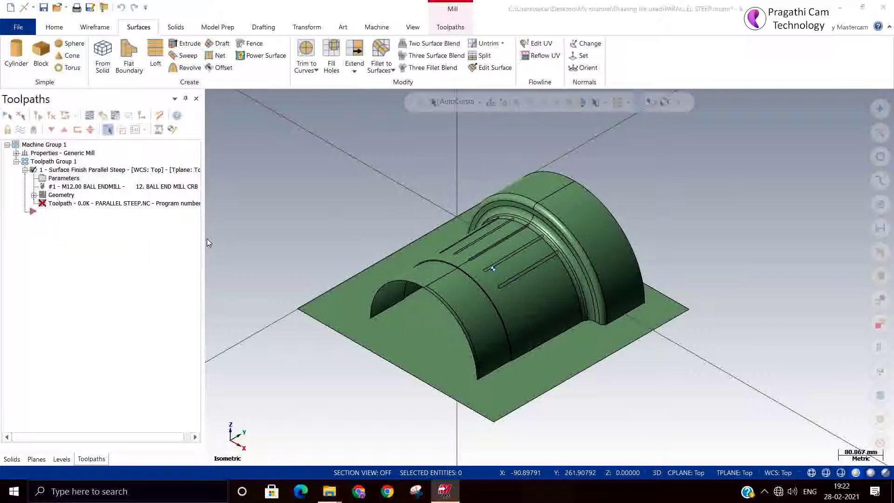
Step: Generate the parallel steep toolpath with the 12 mm ball end mill and a max stepover of 0.5
{"action": "left_click", "coordinate": [298, 95]}
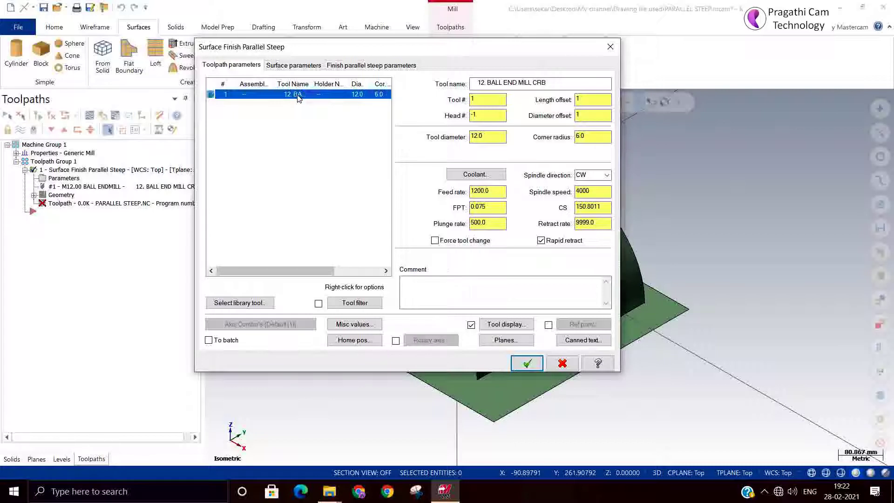
{"action": "left_click", "coordinate": [289, 70]}
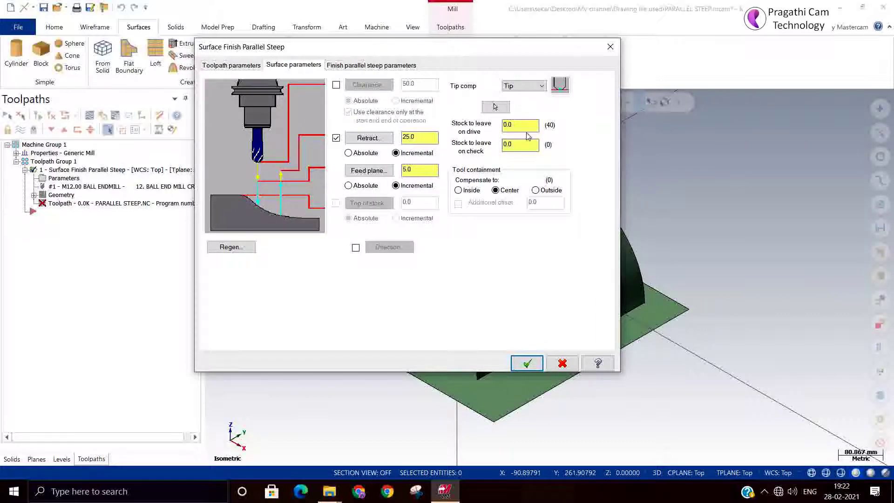
{"action": "left_click", "coordinate": [343, 67]}
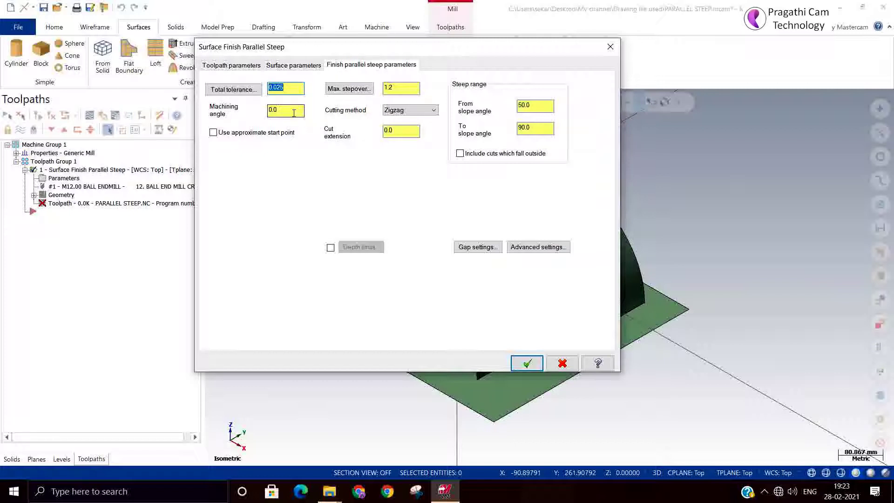
{"action": "left_click", "coordinate": [400, 88]}
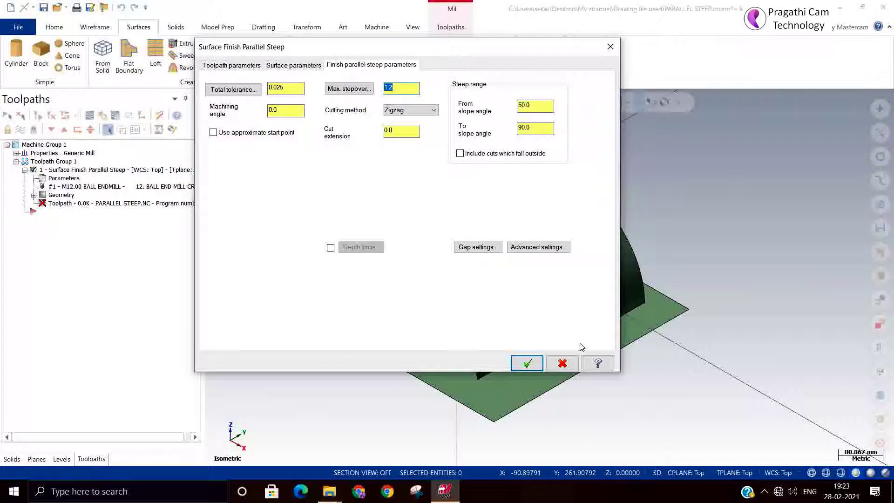
{"action": "type", "text": "0.5"}
{"action": "left_click", "coordinate": [545, 128]}
{"action": "left_click", "coordinate": [542, 106]}
{"action": "left_click", "coordinate": [521, 361]}
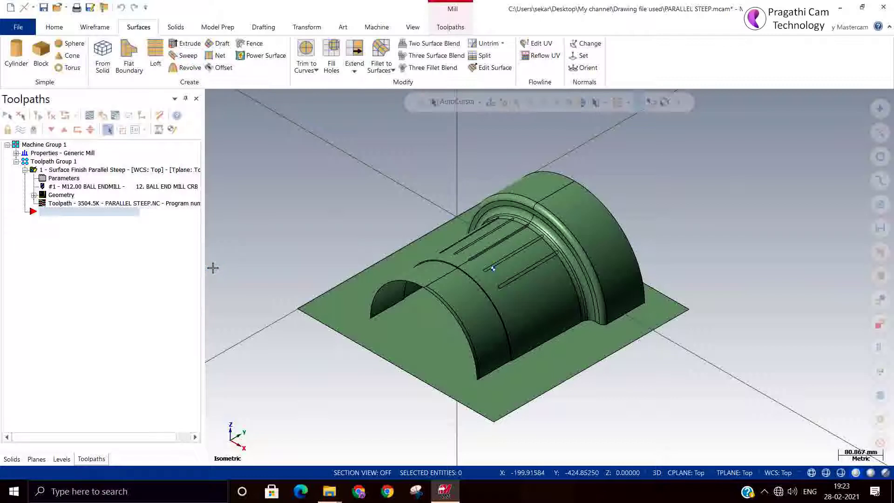
Step: Set the parallel steep operation's max stepover to 1.25 and regenerate the toolpath
{"action": "scroll", "coordinate": [481, 382], "scroll_direction": "up", "scroll_amount": 10}
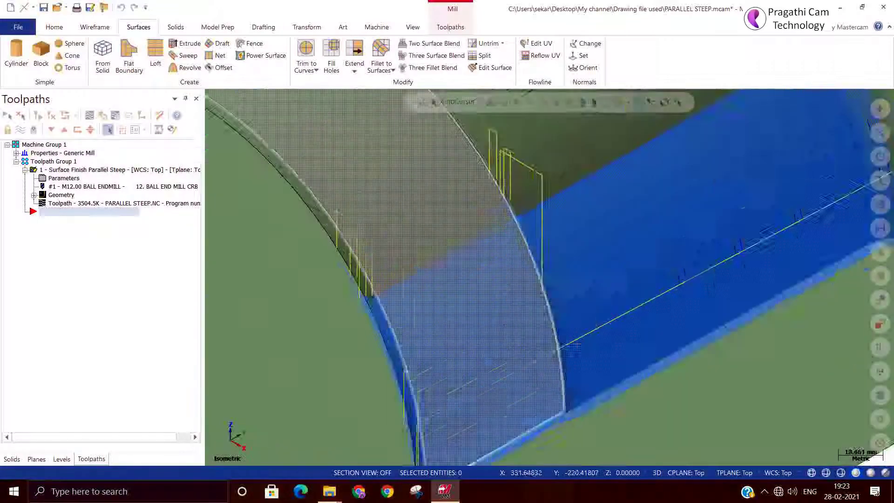
{"action": "mouse_move", "coordinate": [576, 347]}
{"action": "middle_mouse_down"}
{"action": "mouse_move", "coordinate": [668, 327]}
{"action": "mouse_move", "coordinate": [683, 348]}
{"action": "mouse_move", "coordinate": [606, 335]}
{"action": "mouse_move", "coordinate": [607, 359]}
{"action": "mouse_move", "coordinate": [629, 313]}
{"action": "mouse_move", "coordinate": [638, 313]}
{"action": "mouse_move", "coordinate": [655, 343]}
{"action": "mouse_move", "coordinate": [362, 281]}
{"action": "middle_mouse_up"}
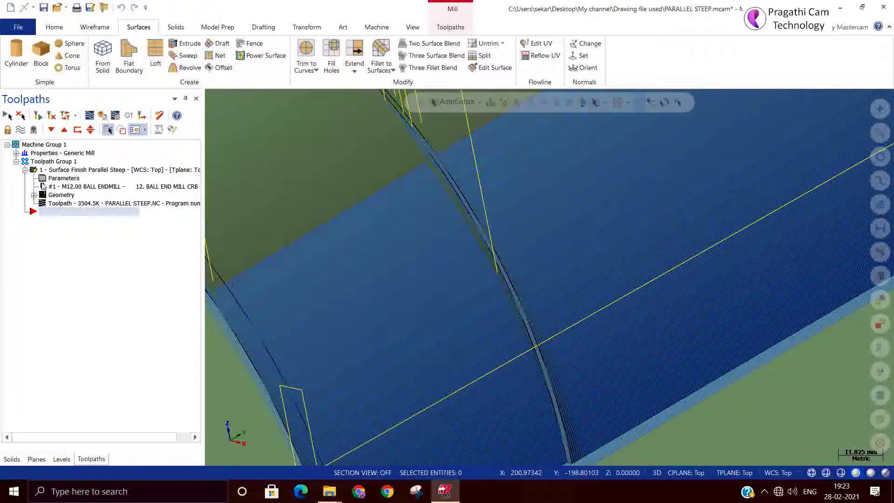
{"action": "left_click", "coordinate": [43, 170]}
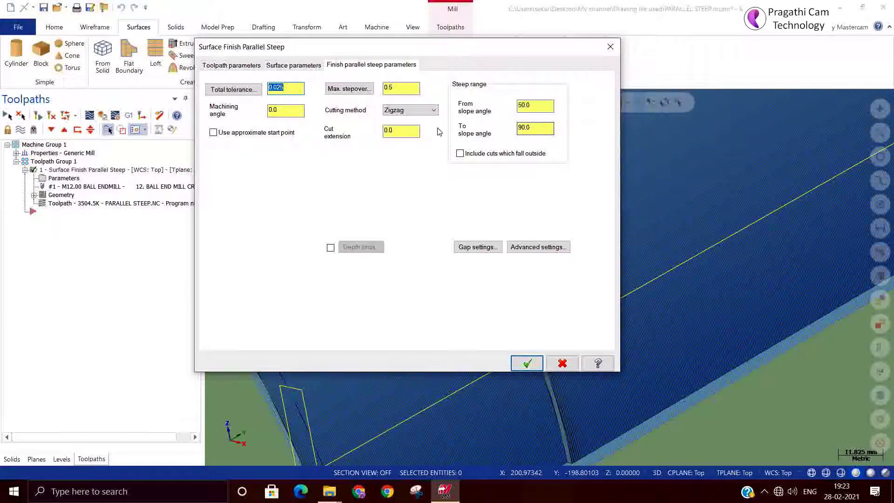
{"action": "left_click", "coordinate": [399, 89]}
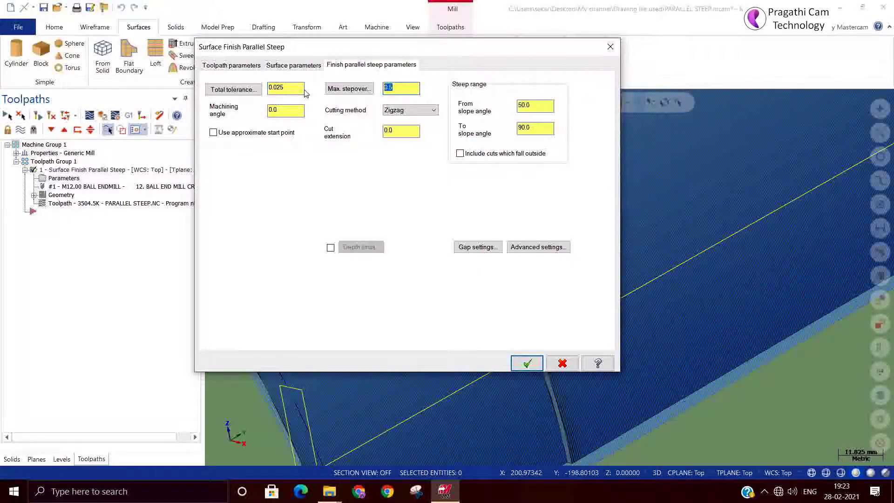
{"action": "type", "text": "1.25"}
{"action": "left_click", "coordinate": [527, 363]}
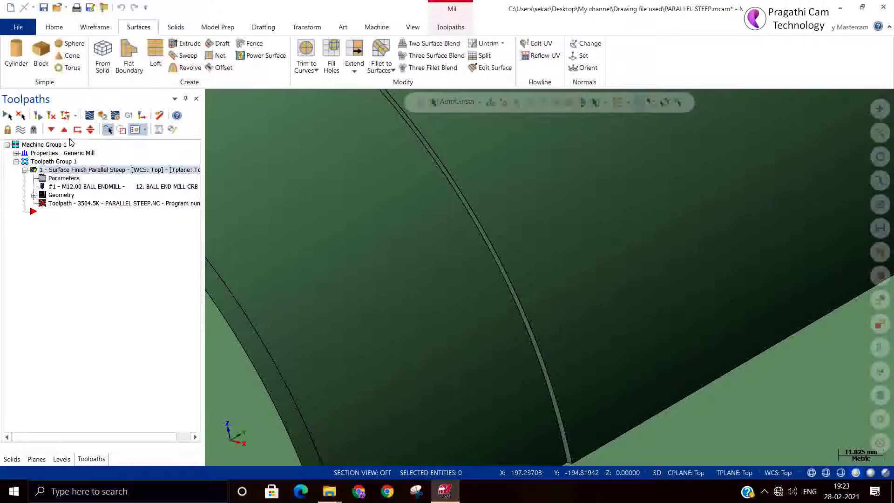
{"action": "left_click", "coordinate": [51, 115]}
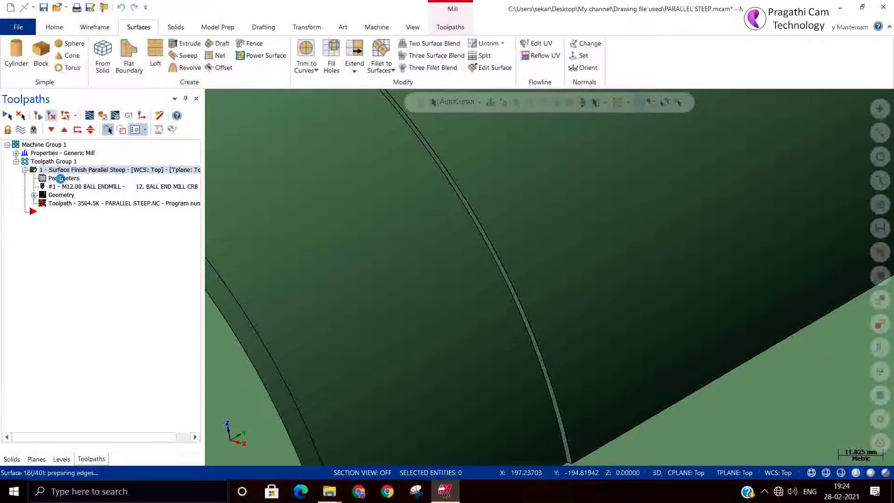
Step: Set the steep range's starting slope angle to 70 and regenerate the toolpath
{"action": "left_click", "coordinate": [64, 179]}
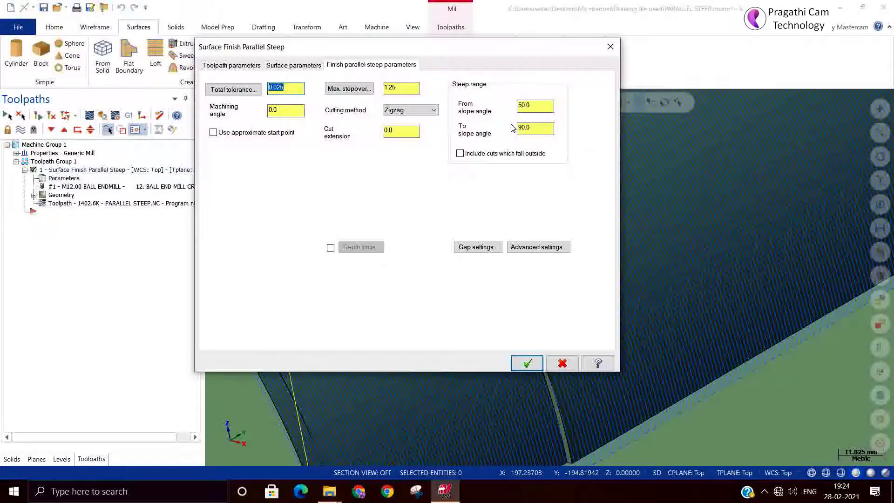
{"action": "double_click", "coordinate": [531, 105]}
{"action": "type", "text": "70"}
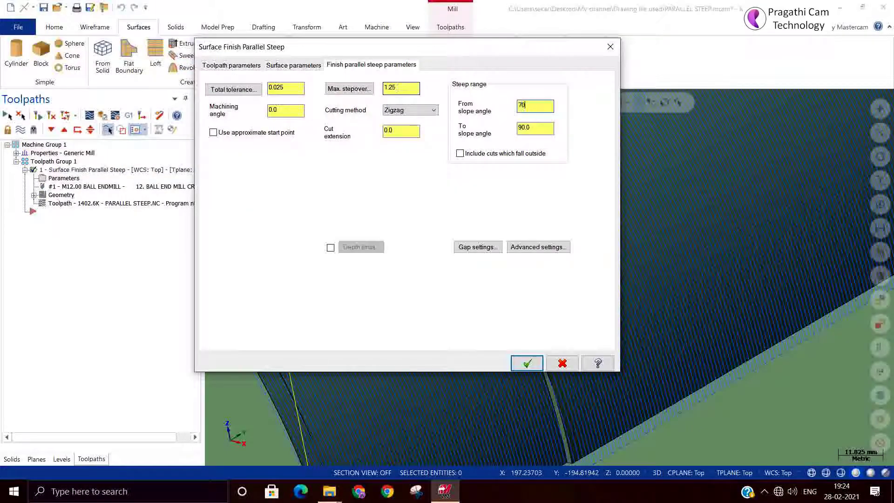
{"action": "left_click", "coordinate": [527, 365]}
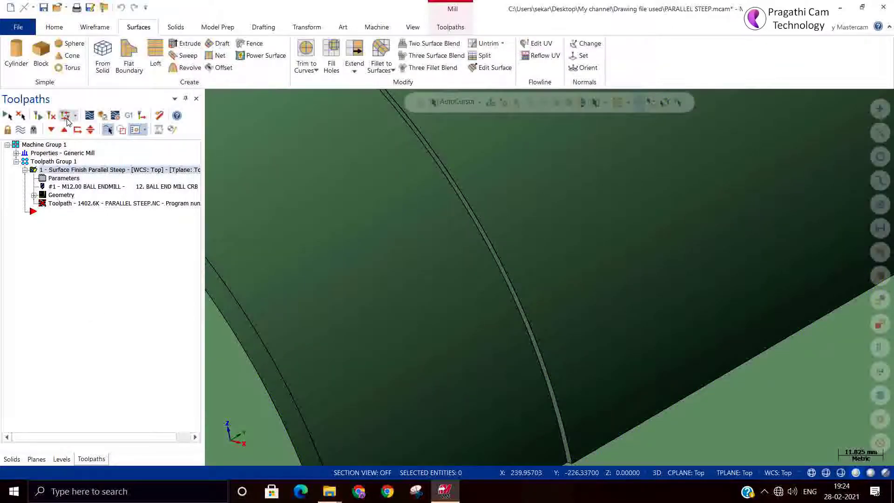
{"action": "left_click", "coordinate": [89, 116]}
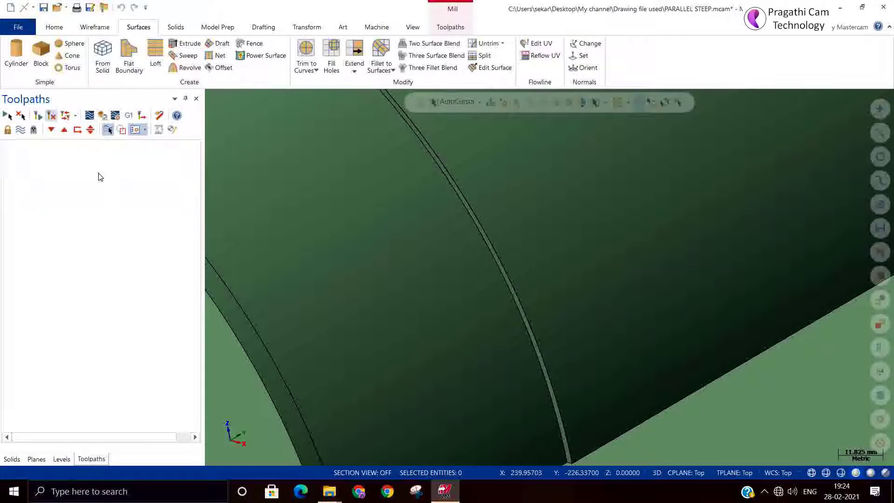
Step: Examine the regenerated toolpath's coverage of the steep walls and its cut ends and links at the part's lower corner
{"action": "scroll", "coordinate": [443, 273], "scroll_direction": "down", "scroll_amount": 3}
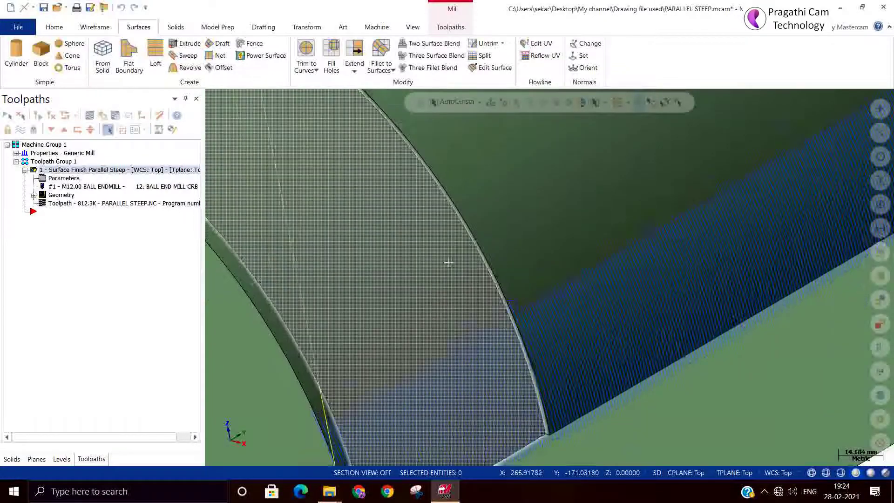
{"action": "scroll", "coordinate": [443, 273], "scroll_direction": "down", "scroll_amount": 5}
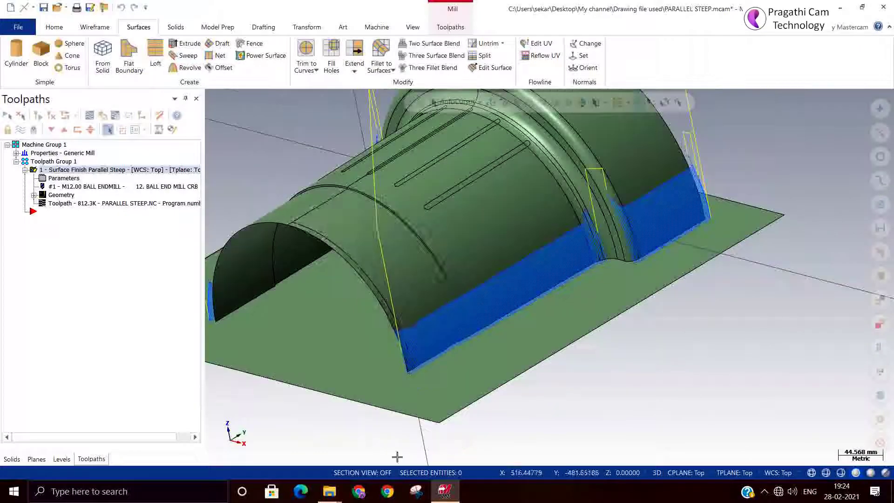
{"action": "scroll", "coordinate": [390, 399], "scroll_direction": "up", "scroll_amount": 2}
{"action": "scroll", "coordinate": [389, 399], "scroll_direction": "up", "scroll_amount": 7}
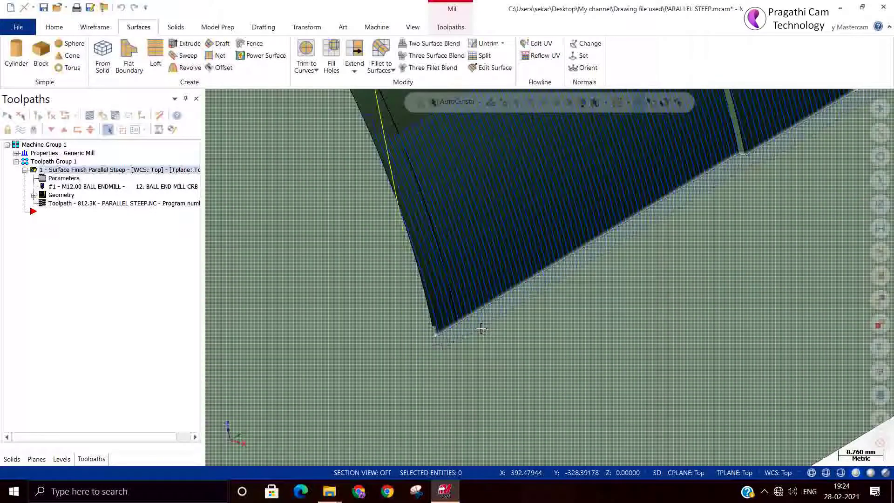
{"action": "scroll", "coordinate": [401, 369], "scroll_direction": "up", "scroll_amount": 3}
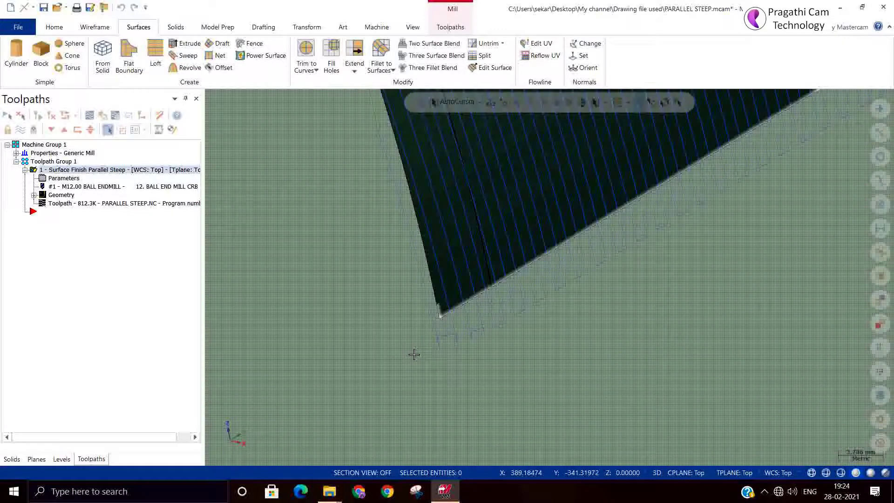
{"action": "scroll", "coordinate": [495, 332], "scroll_direction": "up", "scroll_amount": 2}
{"action": "mouse_move", "coordinate": [500, 333]}
{"action": "middle_mouse_down"}
{"action": "mouse_move", "coordinate": [518, 307]}
{"action": "mouse_move", "coordinate": [505, 320]}
{"action": "mouse_move", "coordinate": [516, 361]}
{"action": "mouse_move", "coordinate": [509, 355]}
{"action": "middle_mouse_up"}
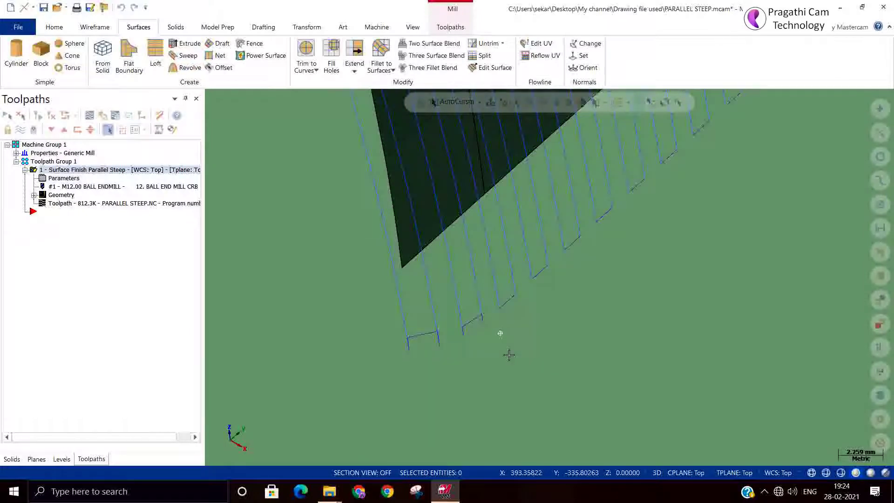
{"action": "scroll", "coordinate": [509, 355], "scroll_direction": "down", "scroll_amount": 5}
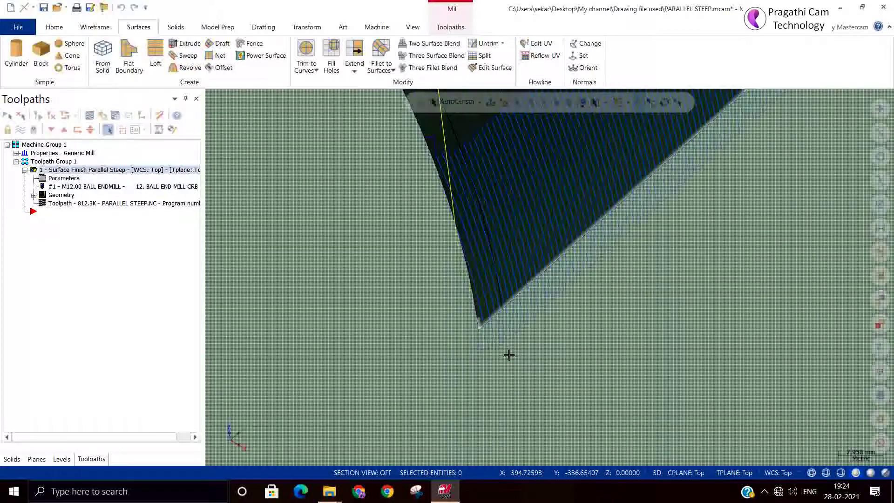
{"action": "scroll", "coordinate": [462, 184], "scroll_direction": "up", "scroll_amount": 4}
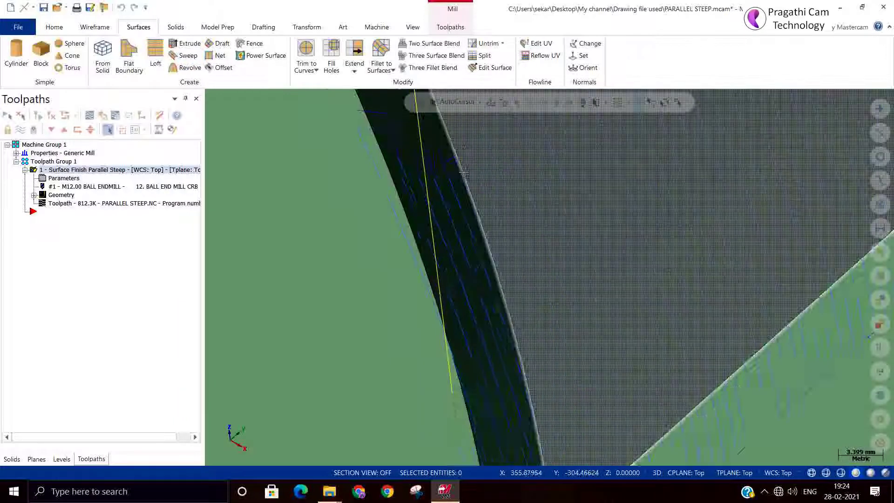
{"action": "scroll", "coordinate": [464, 173], "scroll_direction": "up", "scroll_amount": 2}
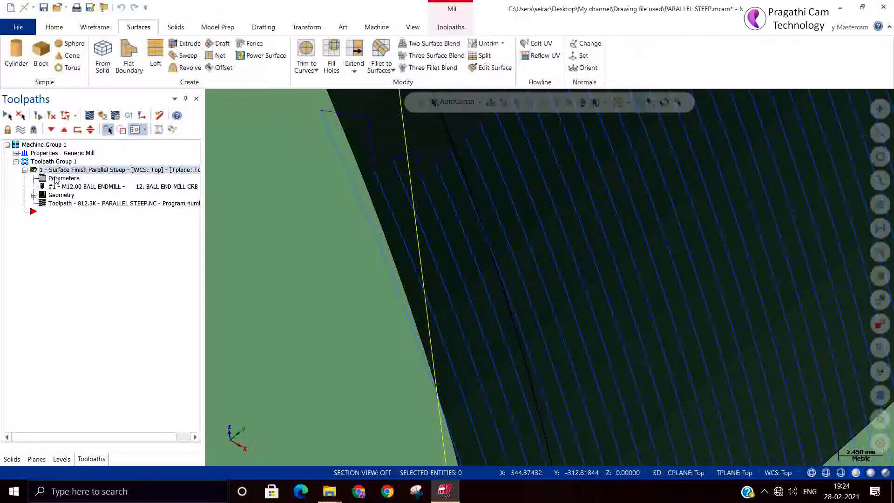
Step: Set the parallel steep operation's cut extension to 5
{"action": "left_click", "coordinate": [55, 181]}
{"action": "double_click", "coordinate": [391, 130]}
{"action": "type", "text": "5"}
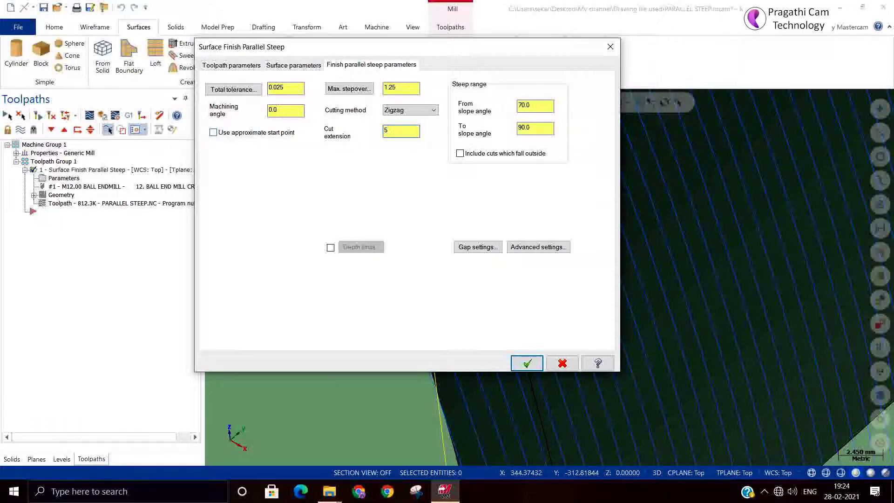
Step: In the gap settings, choose Smooth keep-tool-down motion and set the tangential line length to 2.5
{"action": "left_click", "coordinate": [492, 253]}
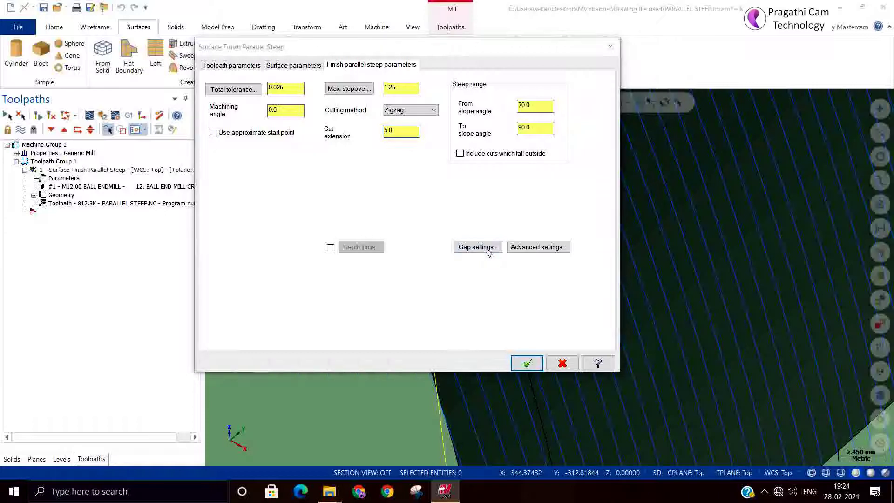
{"action": "left_click", "coordinate": [311, 173]}
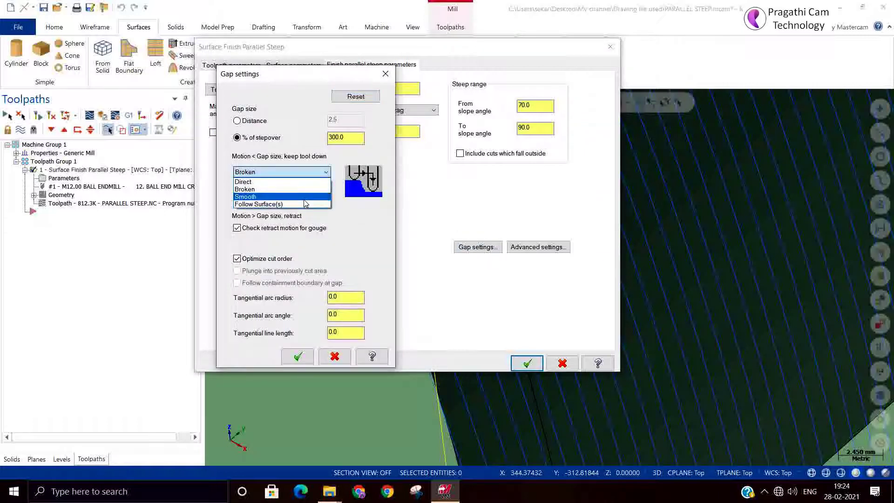
{"action": "left_click", "coordinate": [304, 197]}
{"action": "double_click", "coordinate": [330, 333]}
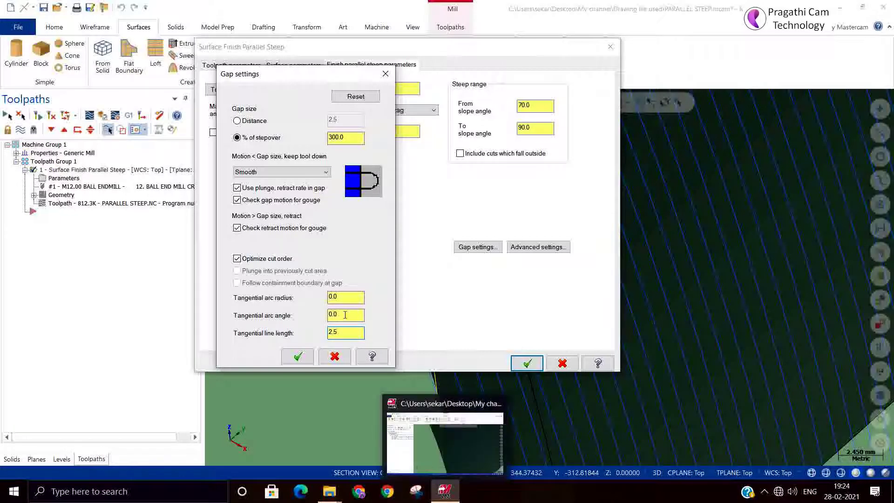
{"action": "left_click", "coordinate": [298, 356]}
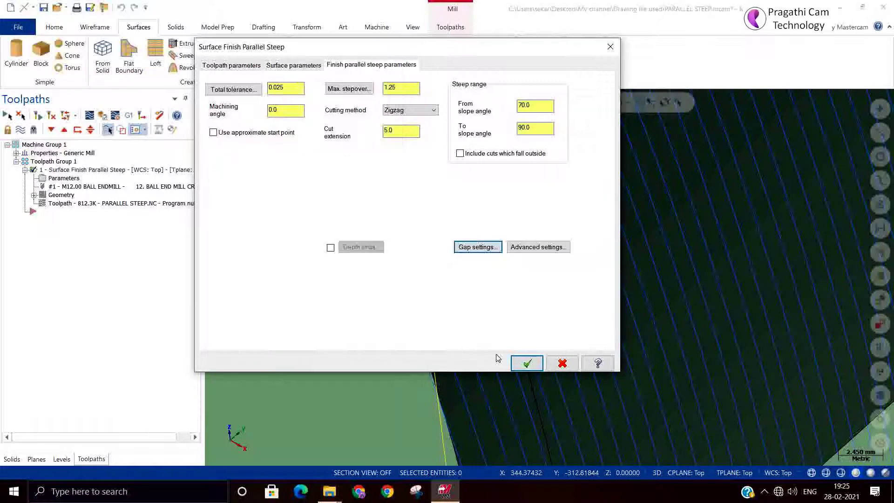
Step: Apply the gap settings, regenerate the parallel steep toolpath, and check the extended cut ends along the part's lower edge
{"action": "left_click", "coordinate": [526, 363]}
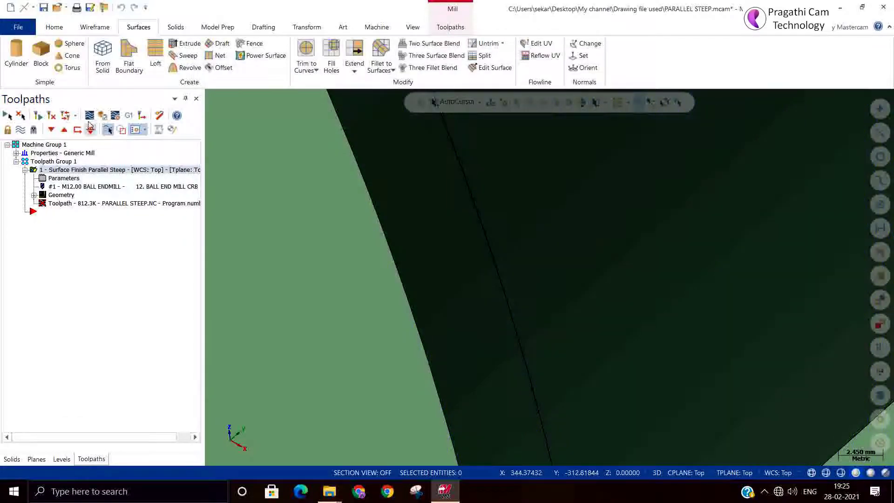
{"action": "left_click", "coordinate": [52, 115]}
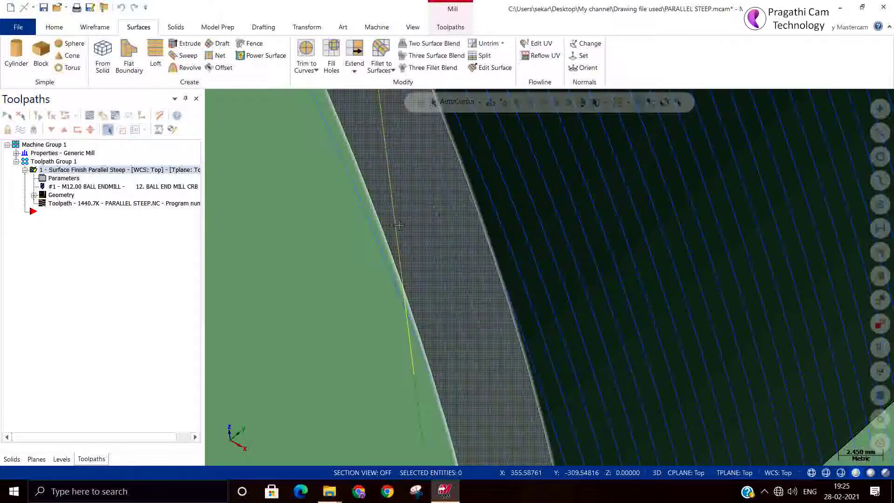
{"action": "middle_click_drag", "start_coordinate": [399, 225], "coordinate": [753, 422]}
{"action": "scroll", "coordinate": [754, 422], "scroll_direction": "up", "scroll_amount": 5}
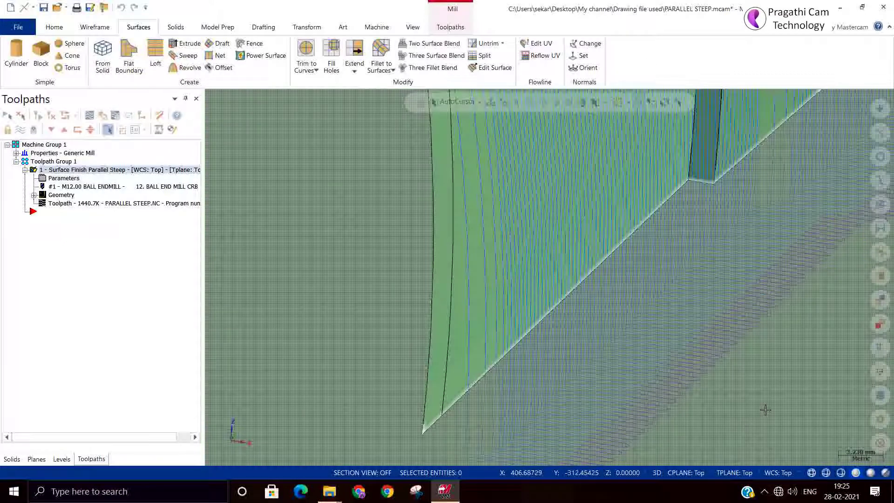
{"action": "scroll", "coordinate": [639, 336], "scroll_direction": "down", "scroll_amount": 5}
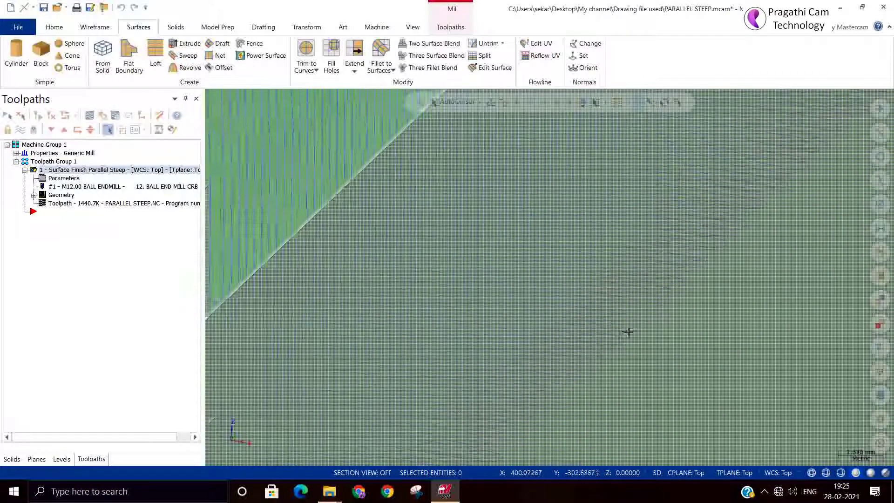
{"action": "middle_click_drag", "start_coordinate": [640, 338], "coordinate": [539, 345]}
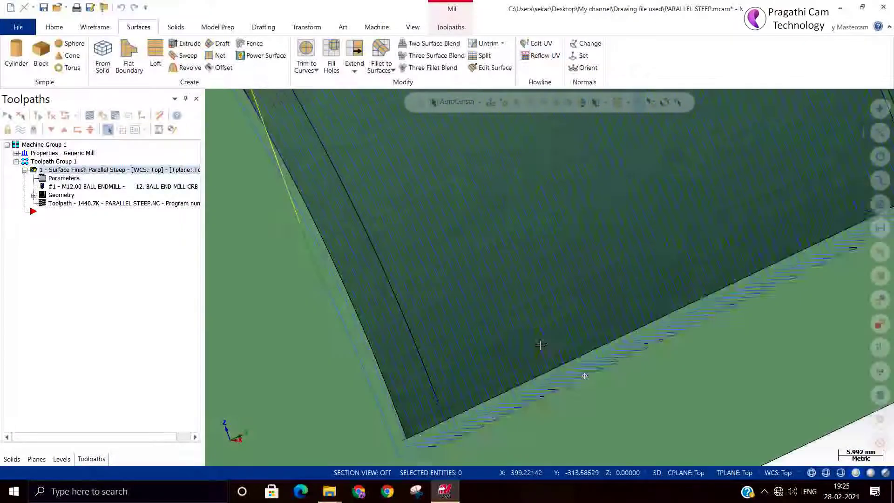
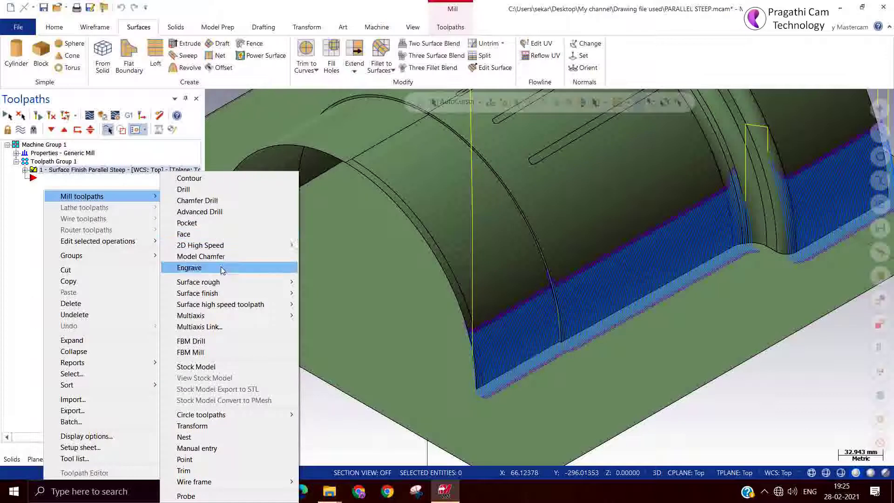
Step: Add a Surface Finish Parallel operation with all of the part's surfaces, including the flat base, as drive geometry
{"action": "mouse_move", "coordinate": [230, 298]}
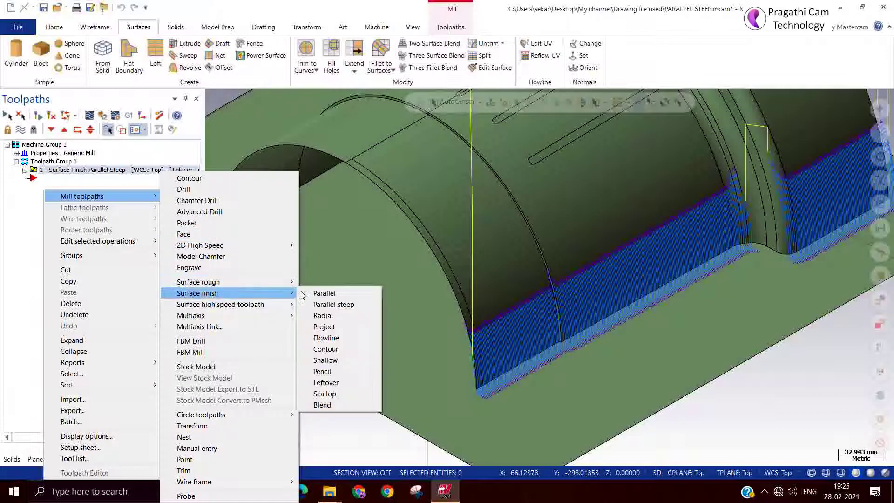
{"action": "left_click", "coordinate": [325, 293]}
{"action": "scroll", "coordinate": [453, 370], "scroll_direction": "down", "scroll_amount": 3}
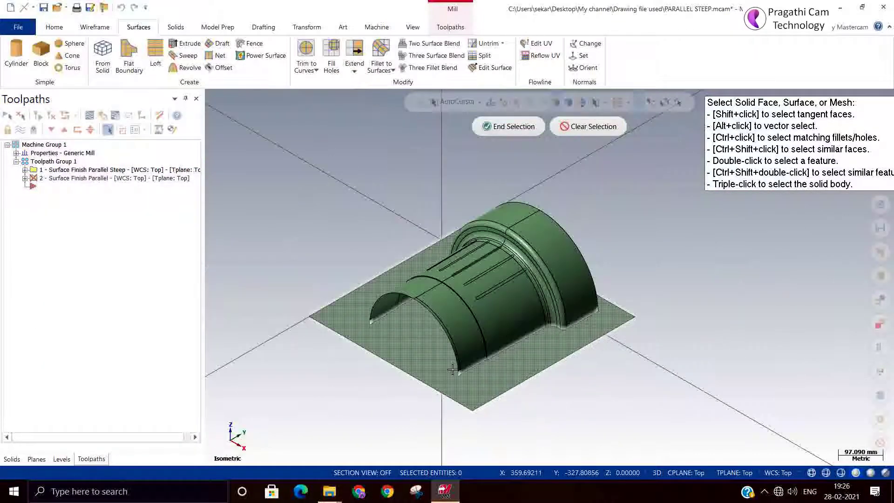
{"action": "left_click_drag", "start_coordinate": [280, 149], "coordinate": [698, 415]}
{"action": "left_click", "coordinate": [509, 127]}
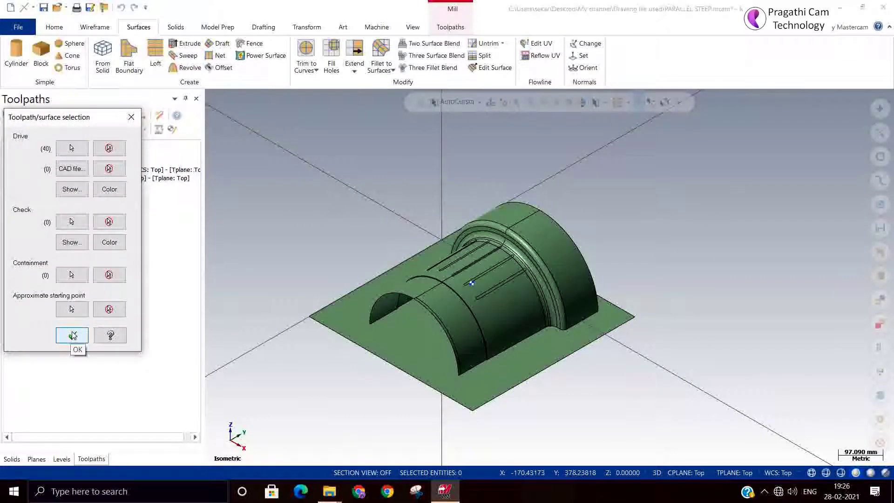
{"action": "left_click", "coordinate": [72, 335]}
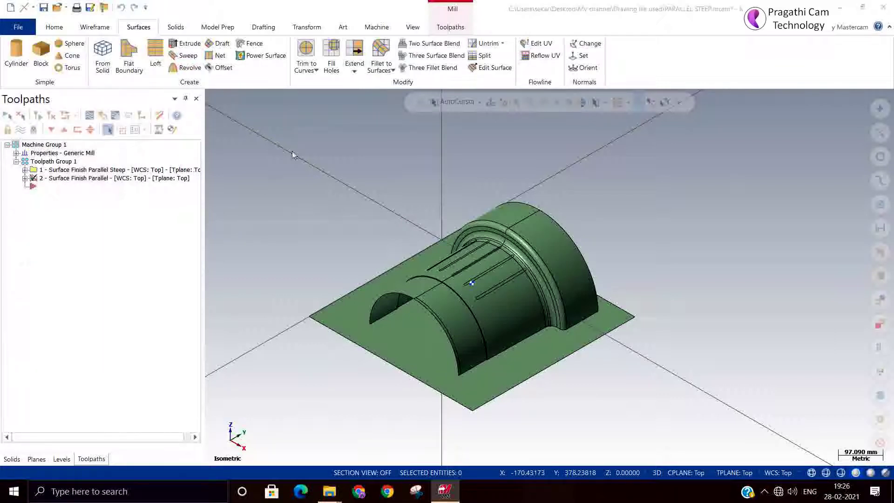
Step: Review the surface and finish parallel parameters, accept them unchanged, and inspect the generated parallel toolpath on the curved wall
{"action": "left_click", "coordinate": [207, 74]}
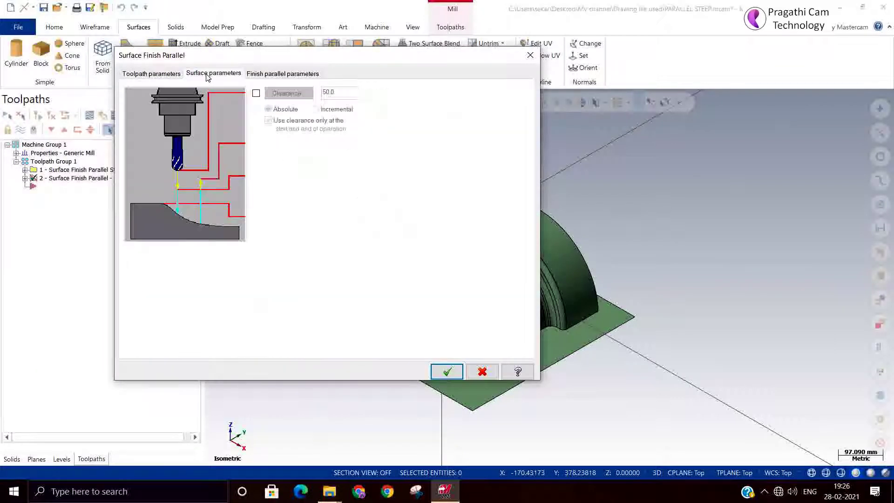
{"action": "left_click", "coordinate": [288, 74]}
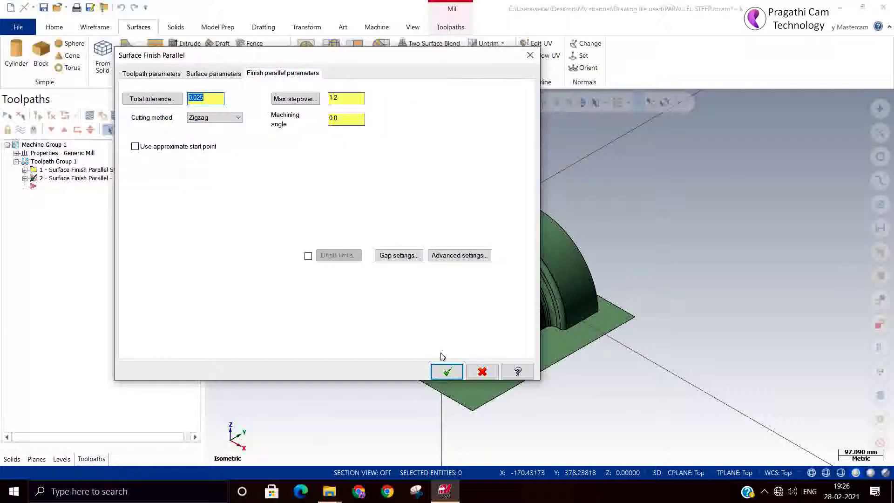
{"action": "left_click", "coordinate": [447, 371]}
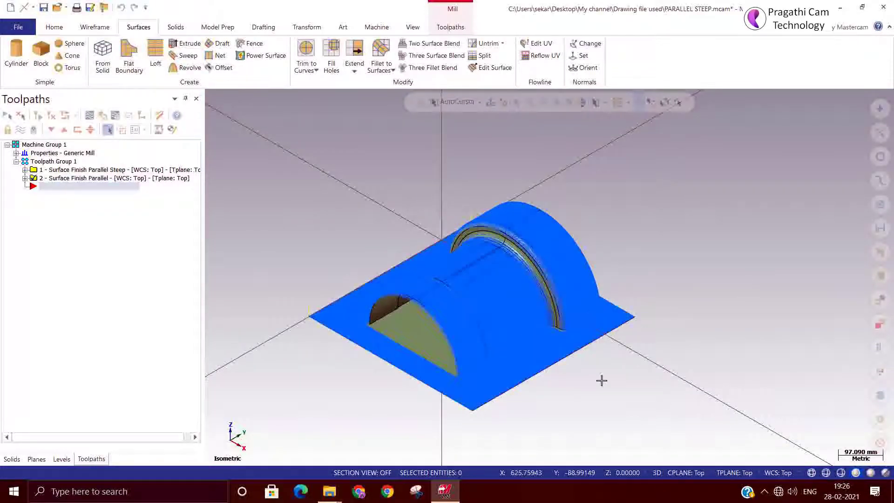
{"action": "middle_click_drag", "start_coordinate": [309, 378], "coordinate": [690, 405]}
{"action": "scroll", "coordinate": [591, 382], "scroll_direction": "up", "scroll_amount": 6}
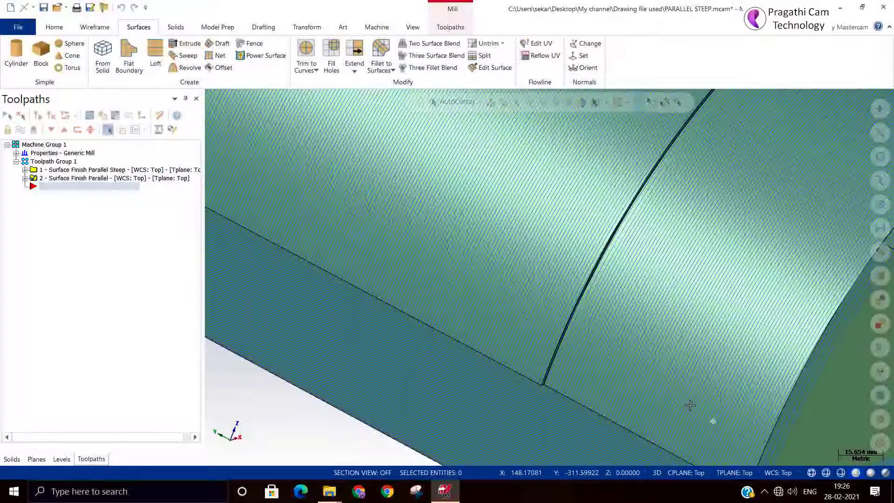
Step: Set the Surface Finish Parallel operation's machining angle to 90 and regenerate its toolpath
{"action": "left_click", "coordinate": [25, 179]}
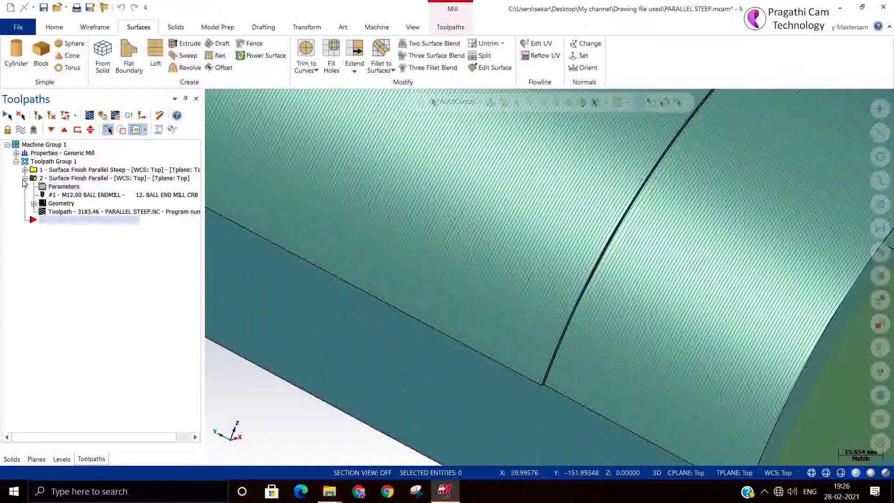
{"action": "double_click", "coordinate": [46, 187]}
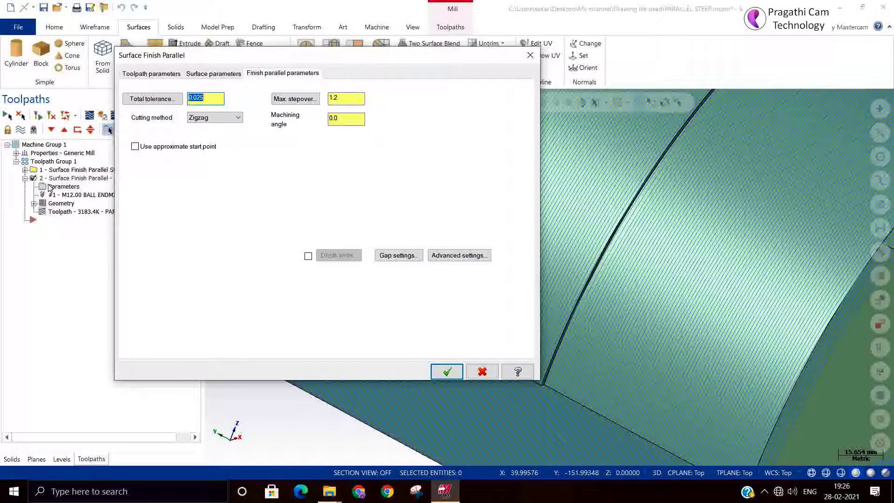
{"action": "left_click", "coordinate": [345, 118]}
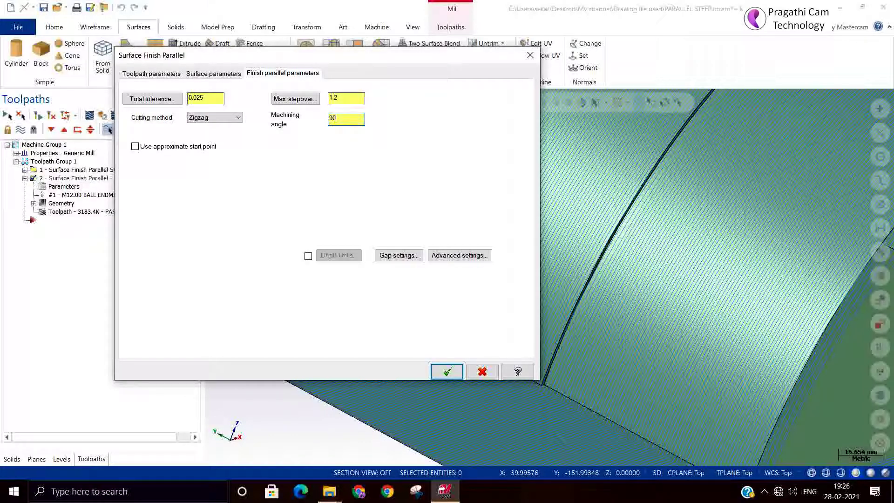
{"action": "left_click", "coordinate": [449, 370]}
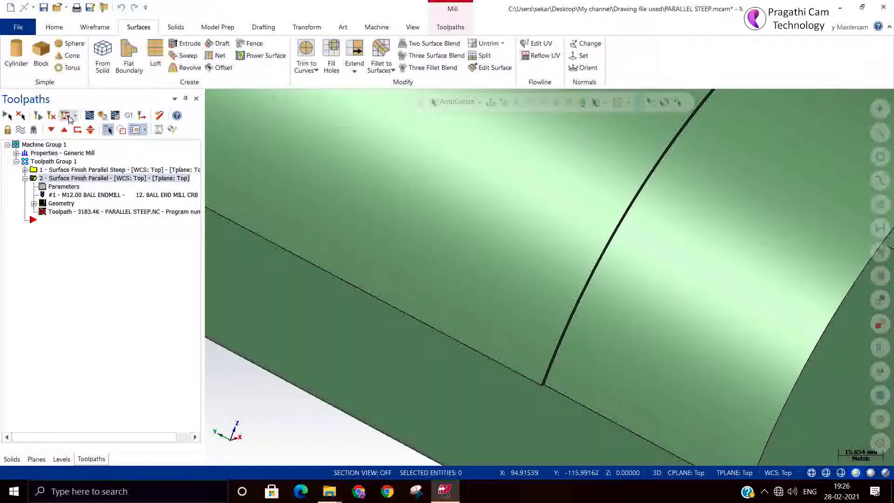
{"action": "left_click", "coordinate": [50, 115]}
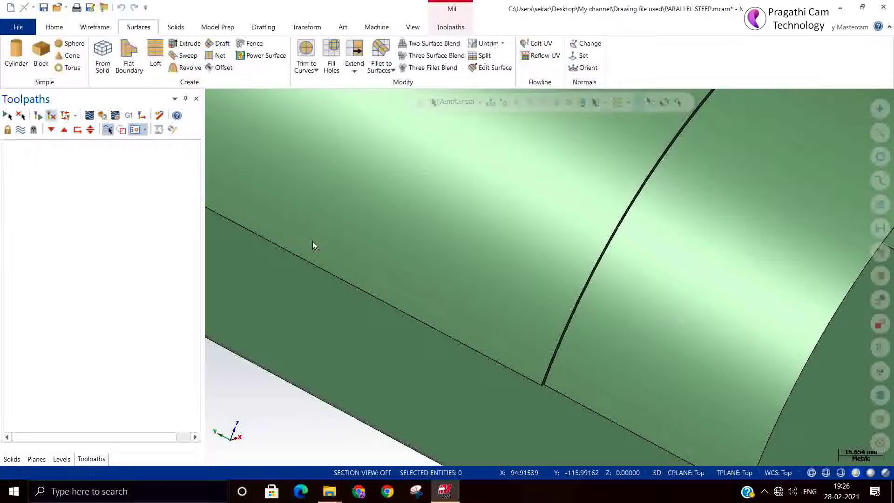
Step: Examine the regenerated parallel toolpath's pass spacing on the half-cylinder's top, end face and steep side walls
{"action": "scroll", "coordinate": [312, 241], "scroll_direction": "down", "scroll_amount": 4}
{"action": "mouse_move", "coordinate": [497, 271]}
{"action": "middle_mouse_down"}
{"action": "mouse_move", "coordinate": [440, 259]}
{"action": "mouse_move", "coordinate": [373, 289]}
{"action": "mouse_move", "coordinate": [304, 267]}
{"action": "mouse_move", "coordinate": [364, 413]}
{"action": "mouse_move", "coordinate": [345, 329]}
{"action": "middle_mouse_up"}
{"action": "scroll", "coordinate": [363, 414], "scroll_direction": "up", "scroll_amount": 5}
{"action": "scroll", "coordinate": [270, 330], "scroll_direction": "up", "scroll_amount": 3}
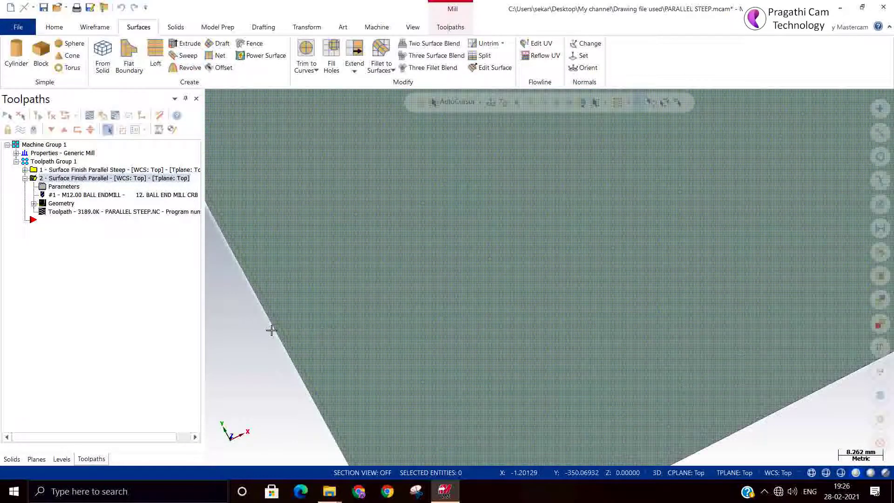
{"action": "scroll", "coordinate": [256, 312], "scroll_direction": "down", "scroll_amount": 7}
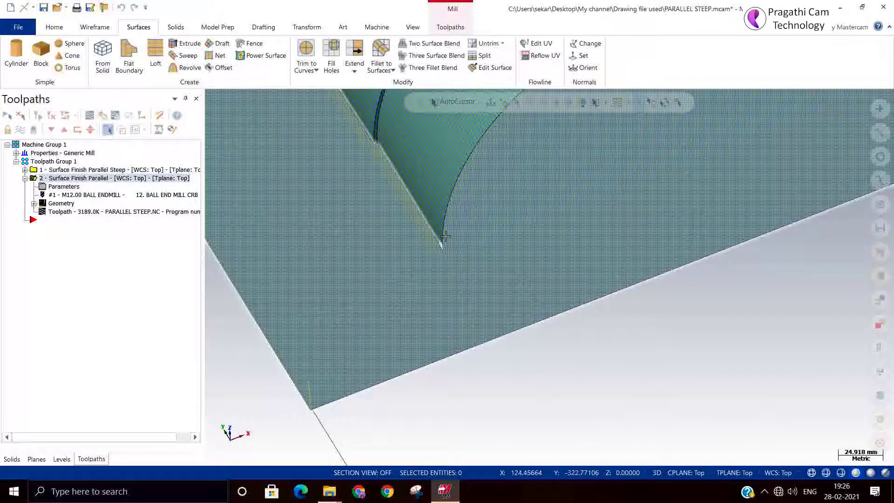
{"action": "mouse_move", "coordinate": [468, 279]}
{"action": "middle_mouse_down"}
{"action": "mouse_move", "coordinate": [479, 269]}
{"action": "mouse_move", "coordinate": [480, 281]}
{"action": "middle_mouse_up"}
{"action": "middle_click_drag", "start_coordinate": [340, 192], "coordinate": [461, 263]}
{"action": "scroll", "coordinate": [444, 317], "scroll_direction": "down", "scroll_amount": 5}
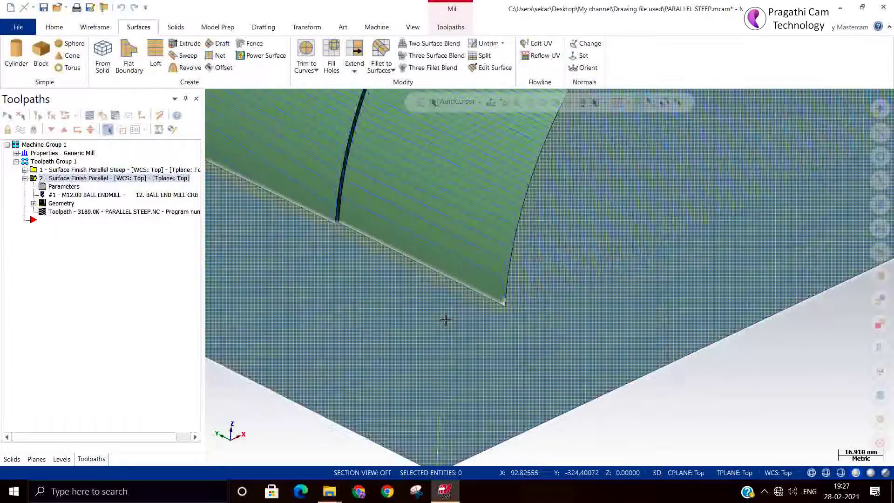
{"action": "middle_click_drag", "start_coordinate": [444, 319], "coordinate": [380, 215]}
{"action": "scroll", "coordinate": [658, 226], "scroll_direction": "up", "scroll_amount": 6}
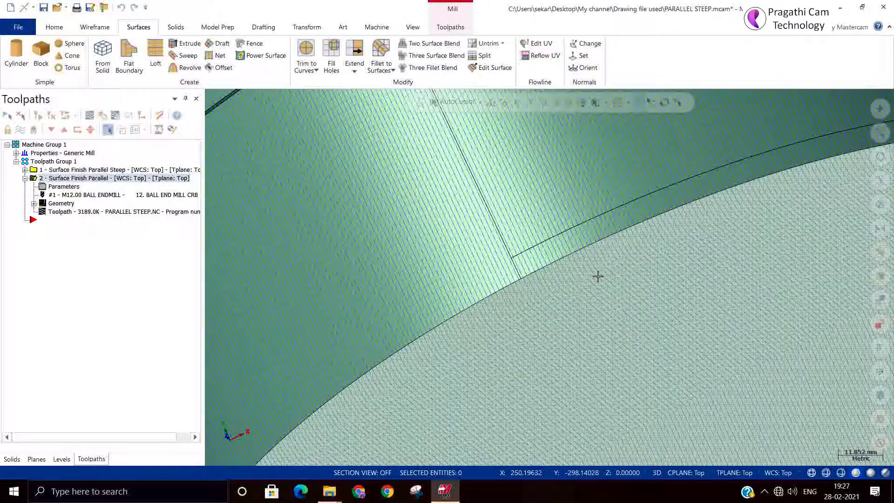
{"action": "mouse_move", "coordinate": [598, 276]}
{"action": "middle_mouse_down"}
{"action": "mouse_move", "coordinate": [480, 290]}
{"action": "mouse_move", "coordinate": [595, 275]}
{"action": "mouse_move", "coordinate": [593, 250]}
{"action": "middle_mouse_up"}
{"action": "scroll", "coordinate": [728, 223], "scroll_direction": "up", "scroll_amount": 3}
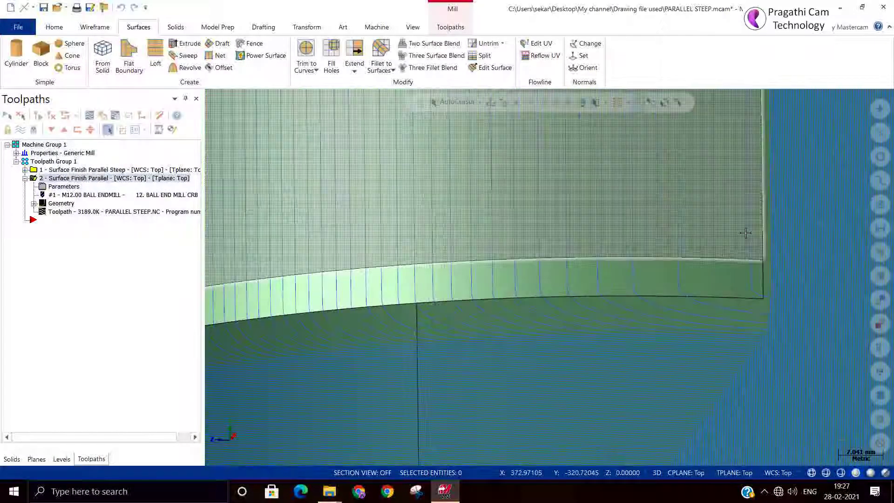
{"action": "scroll", "coordinate": [529, 331], "scroll_direction": "down", "scroll_amount": 6}
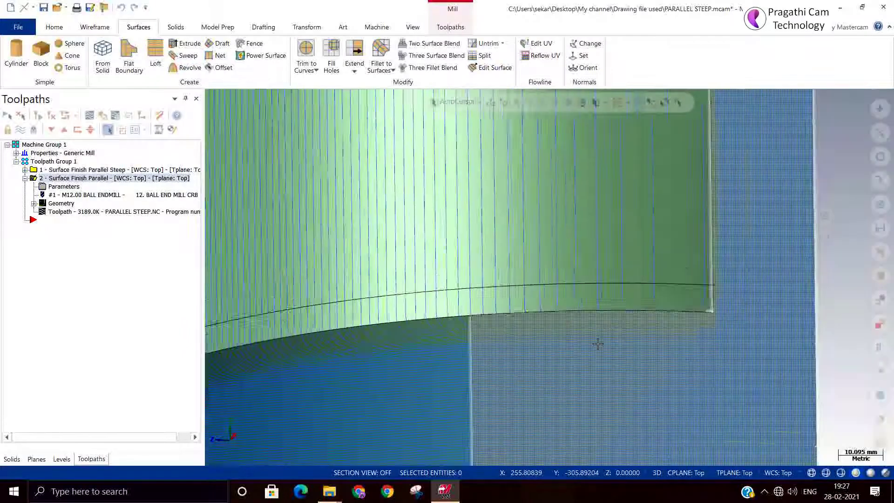
{"action": "mouse_move", "coordinate": [530, 331]}
{"action": "middle_mouse_down"}
{"action": "mouse_move", "coordinate": [635, 284]}
{"action": "mouse_move", "coordinate": [652, 250]}
{"action": "mouse_move", "coordinate": [645, 255]}
{"action": "middle_mouse_up"}
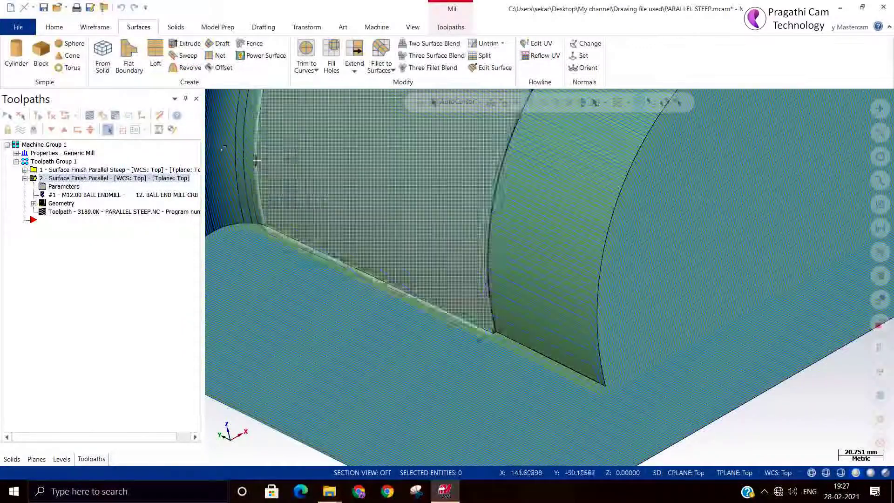
Step: Reorder the Parallel Steep operation to follow the Surface Finish Parallel operation, and display each operation's toolpath in turn
{"action": "left_click", "coordinate": [91, 170], "text": "ctrl"}
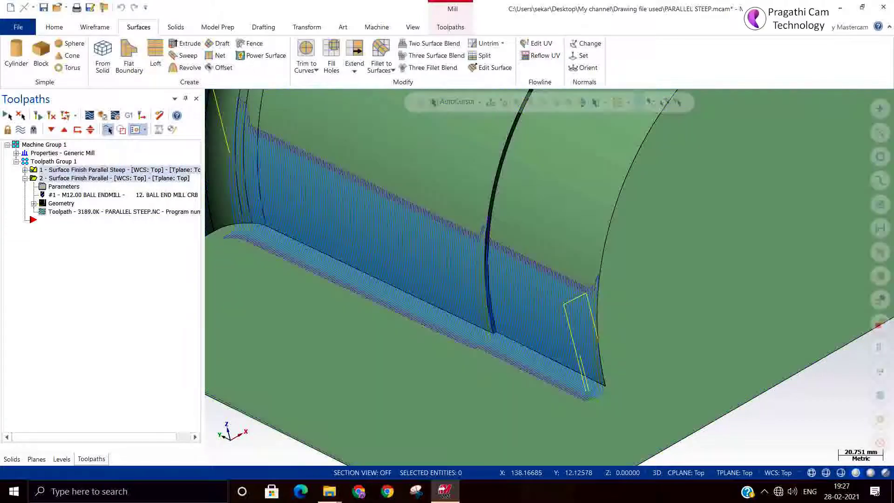
{"action": "left_click_drag", "start_coordinate": [91, 170], "coordinate": [121, 224]}
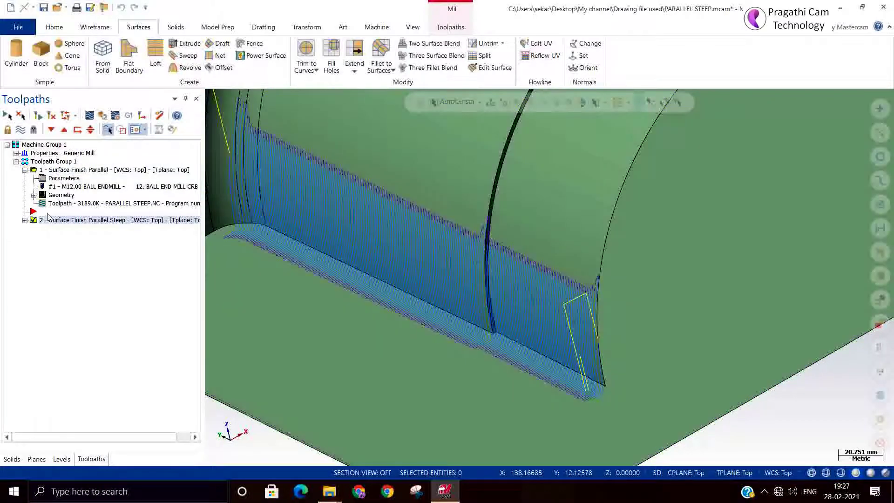
{"action": "left_click", "coordinate": [70, 171]}
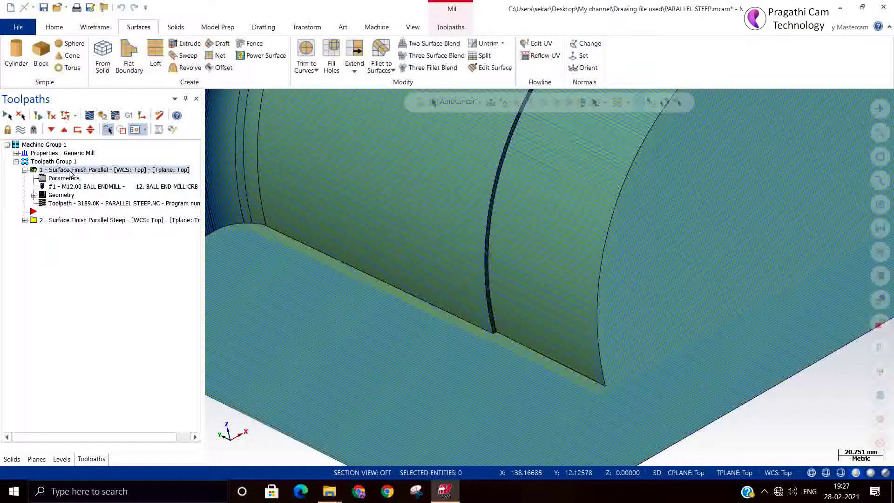
{"action": "left_click", "coordinate": [81, 221]}
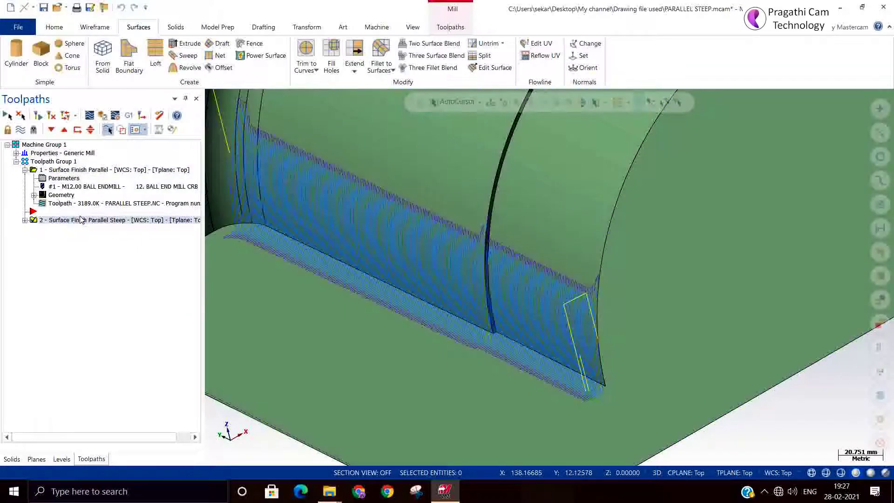
Step: Compare the two toolpaths on the steep walls, move the insert arrow after the Parallel Steep operation, and display both toolpaths together
{"action": "scroll", "coordinate": [472, 325], "scroll_direction": "down", "scroll_amount": 5}
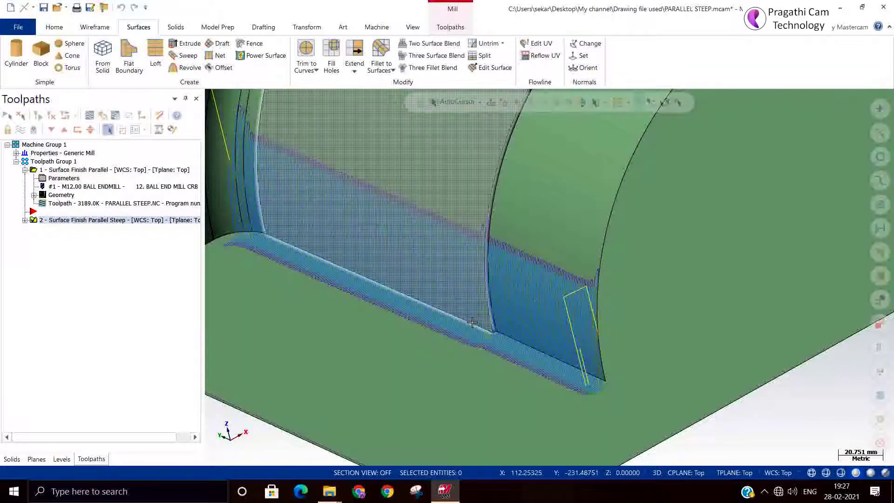
{"action": "middle_click_drag", "start_coordinate": [472, 325], "coordinate": [156, 325]}
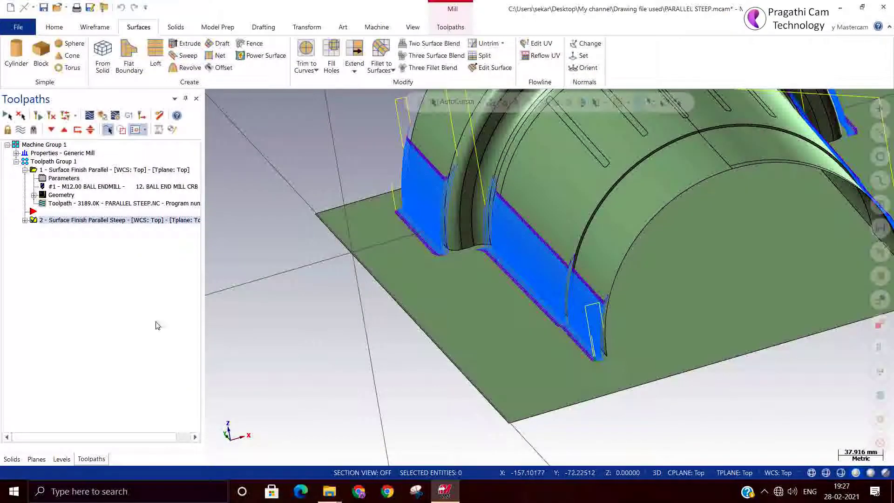
{"action": "left_click", "coordinate": [44, 170]}
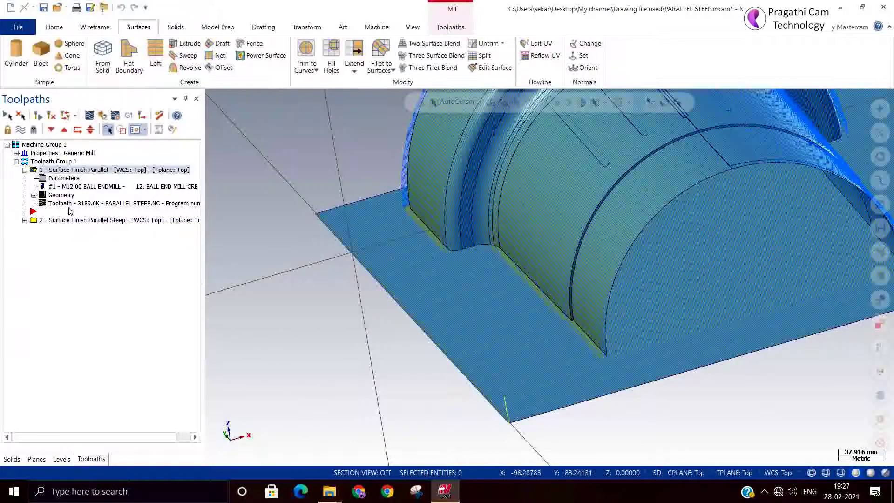
{"action": "left_click_drag", "start_coordinate": [29, 209], "coordinate": [25, 235]}
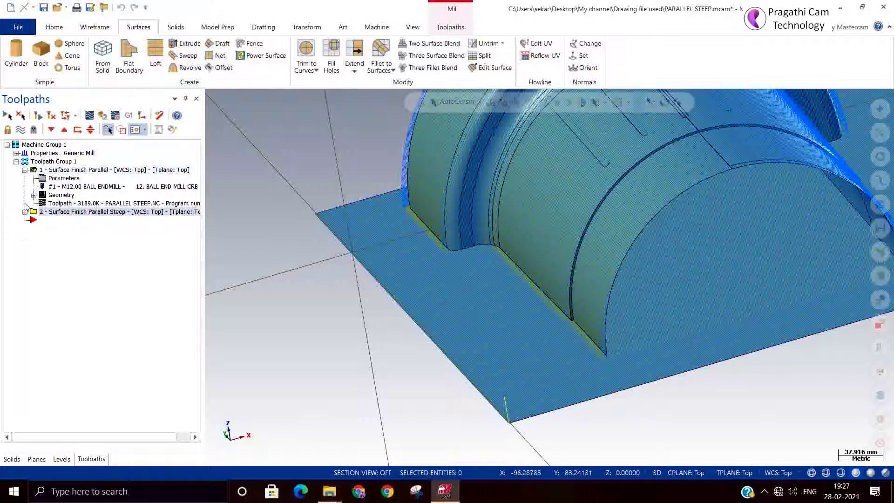
{"action": "left_click", "coordinate": [41, 163]}
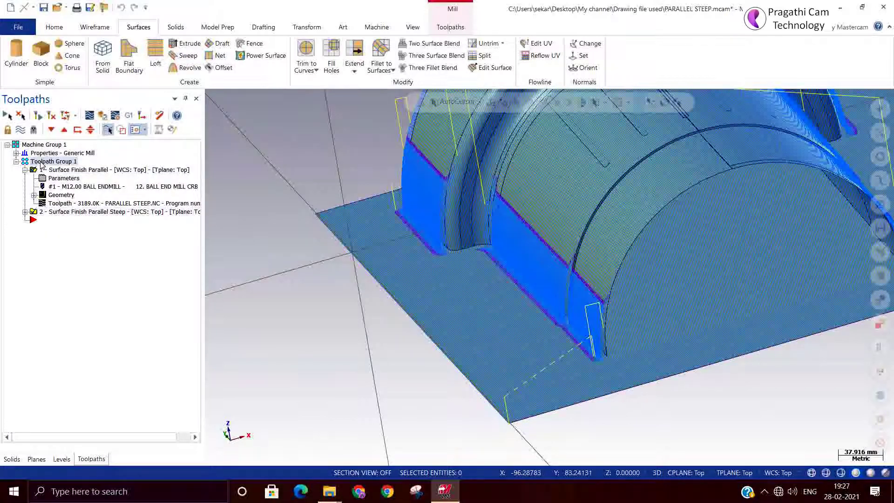
Step: Set the Parallel Steep operation's from slope angle to 50 and regenerate its toolpath
{"action": "scroll", "coordinate": [625, 225], "scroll_direction": "up", "scroll_amount": 2}
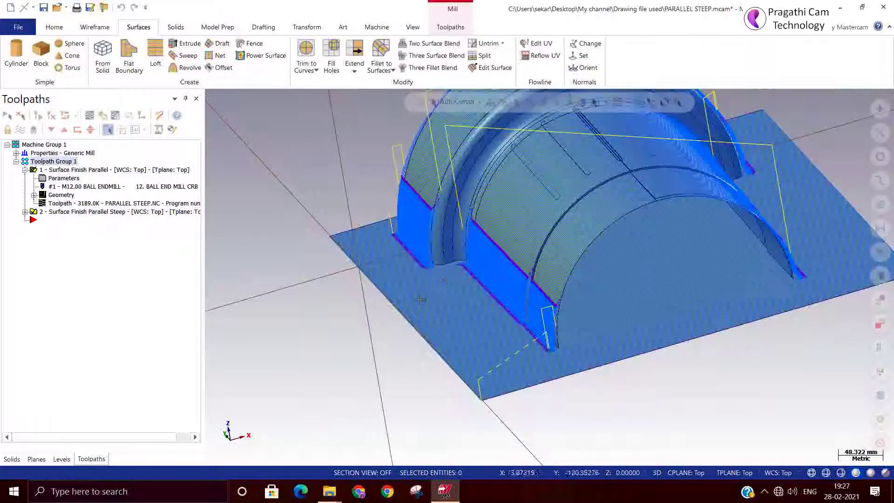
{"action": "scroll", "coordinate": [624, 225], "scroll_direction": "up", "scroll_amount": 5}
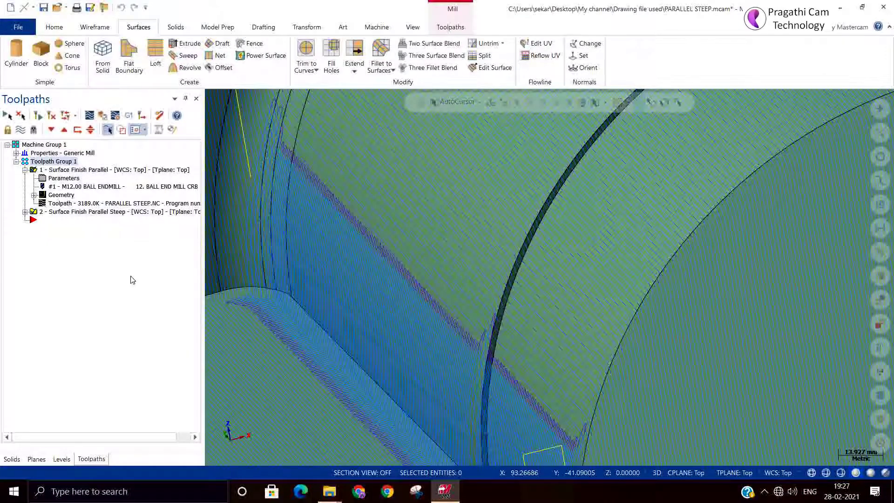
{"action": "left_click", "coordinate": [25, 213]}
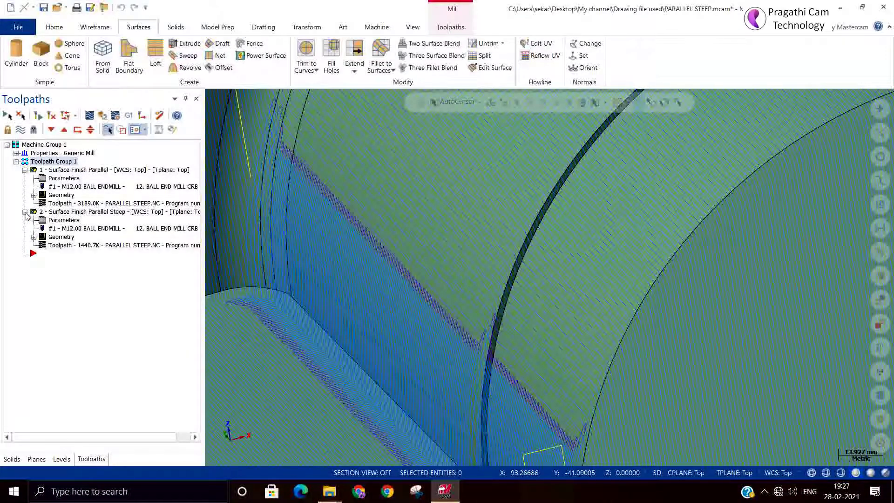
{"action": "scroll", "coordinate": [569, 233], "scroll_direction": "down", "scroll_amount": 3}
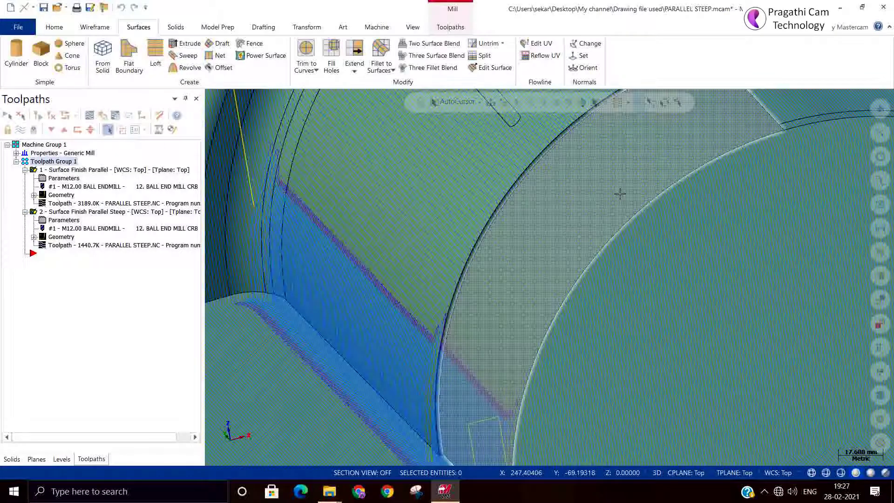
{"action": "scroll", "coordinate": [447, 263], "scroll_direction": "up", "scroll_amount": 4}
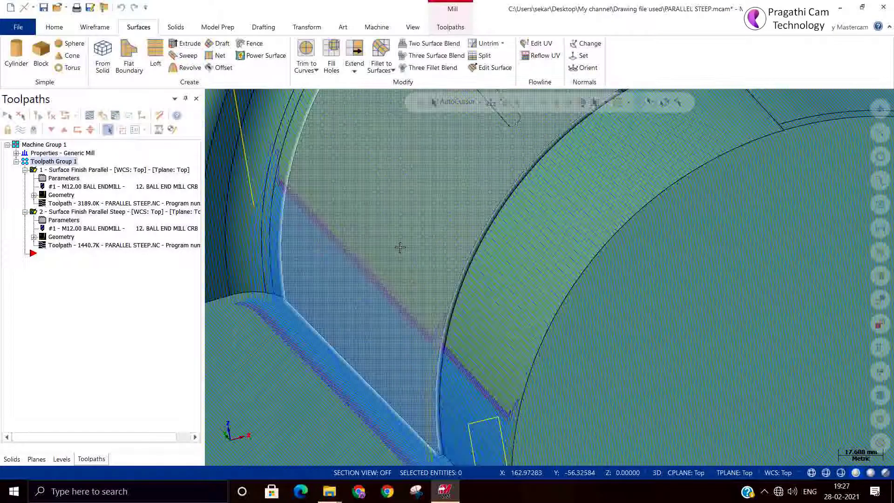
{"action": "scroll", "coordinate": [449, 265], "scroll_direction": "up", "scroll_amount": 3}
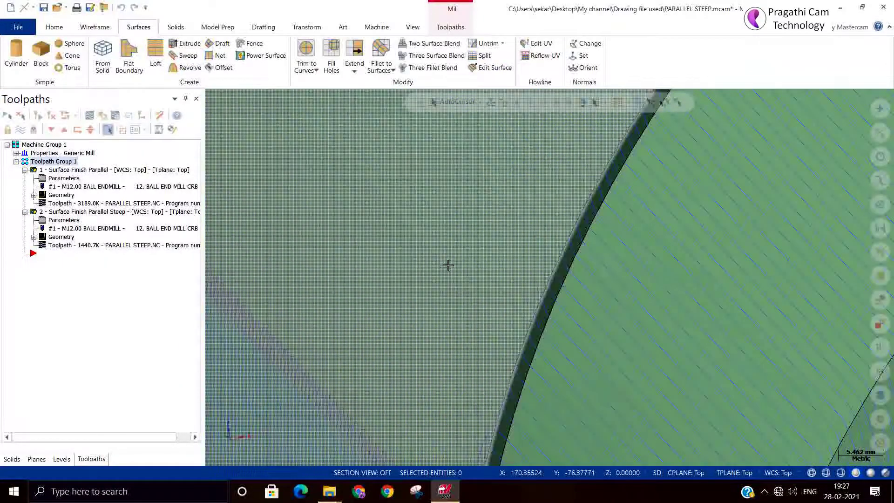
{"action": "left_click", "coordinate": [129, 230]}
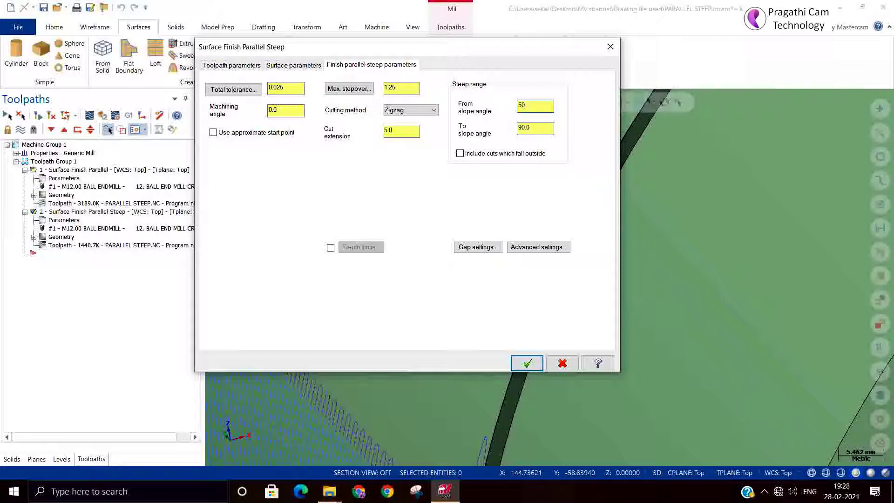
{"action": "left_click", "coordinate": [526, 362]}
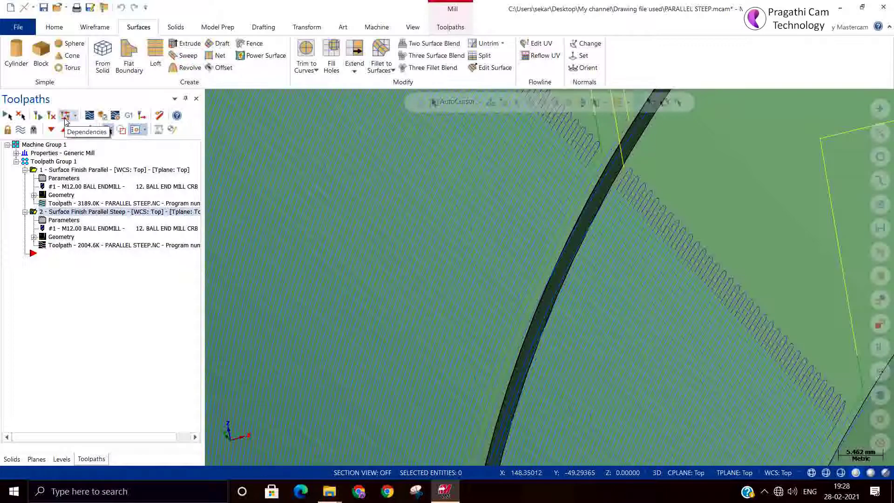
Step: Toggle on the Surface Finish Parallel operation's toolpath display and show both operations' toolpaths together on the half-cylinder
{"action": "scroll", "coordinate": [464, 296], "scroll_direction": "down", "scroll_amount": 8}
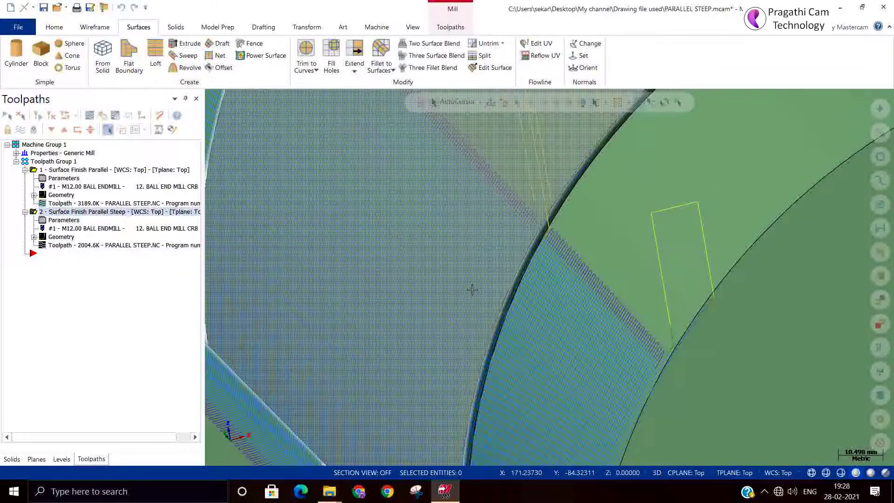
{"action": "scroll", "coordinate": [467, 292], "scroll_direction": "down", "scroll_amount": 4}
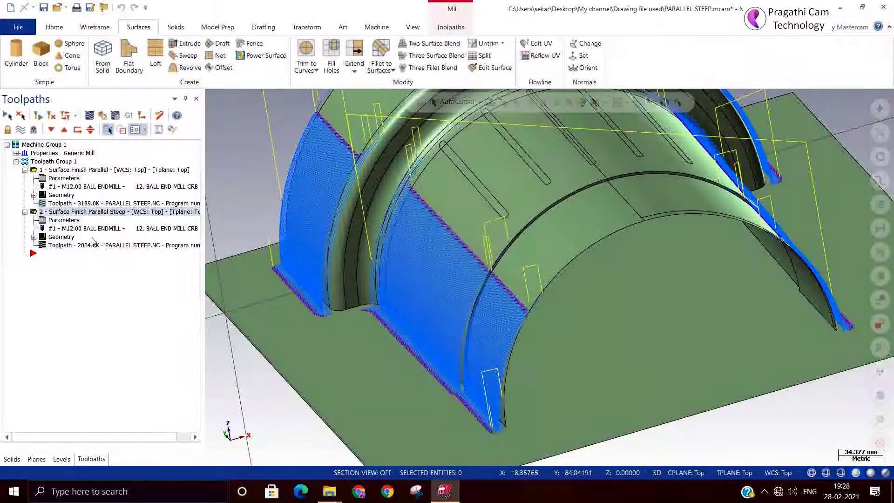
{"action": "left_click", "coordinate": [58, 170]}
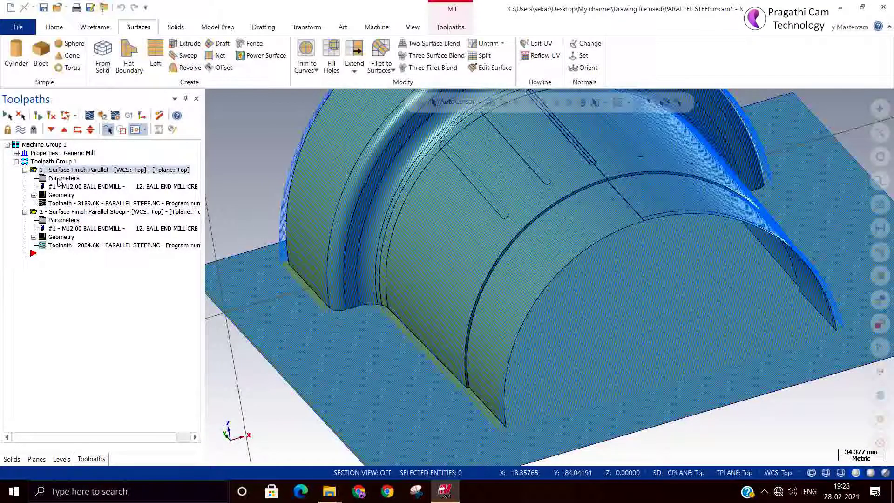
{"action": "left_click", "coordinate": [55, 161]}
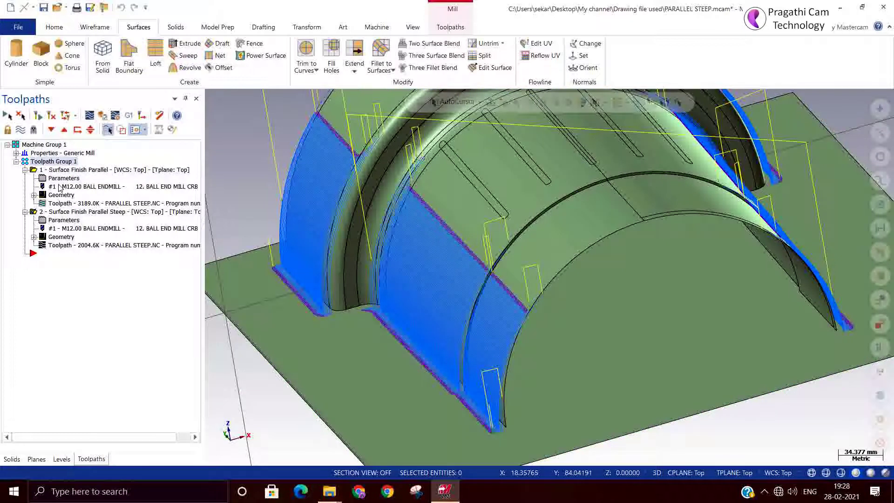
{"action": "left_click", "coordinate": [66, 171]}
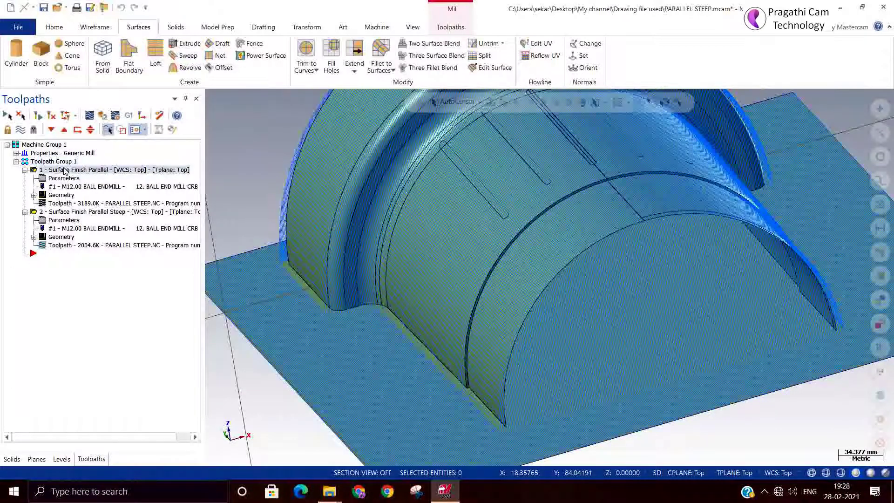
{"action": "left_click", "coordinate": [25, 133]}
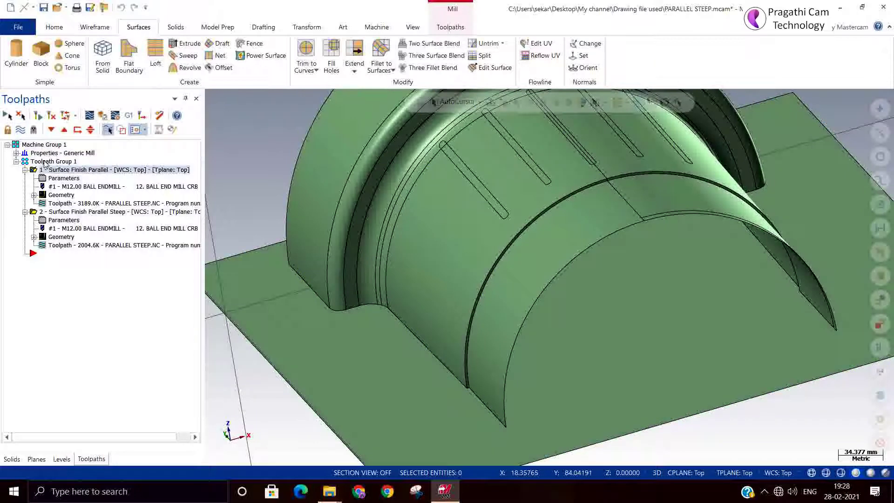
{"action": "left_click", "coordinate": [47, 162]}
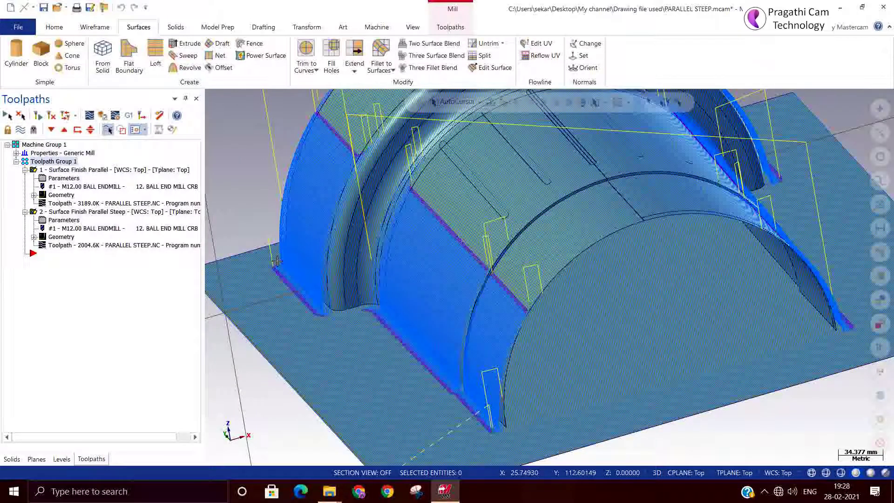
Step: Backplot the two operations, watch the ball end mill's passes over the half-cylinder from several angles, and close the backplot
{"action": "middle_click_drag", "start_coordinate": [276, 261], "coordinate": [596, 321]}
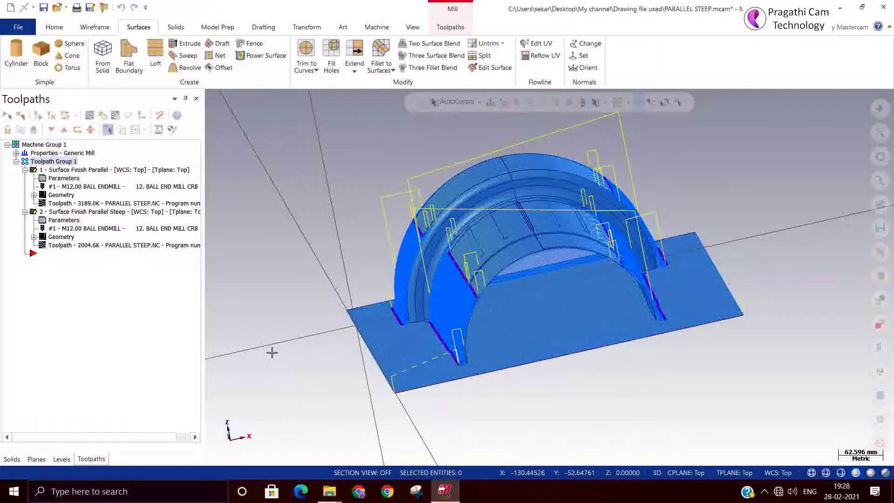
{"action": "scroll", "coordinate": [645, 396], "scroll_direction": "up", "scroll_amount": 10}
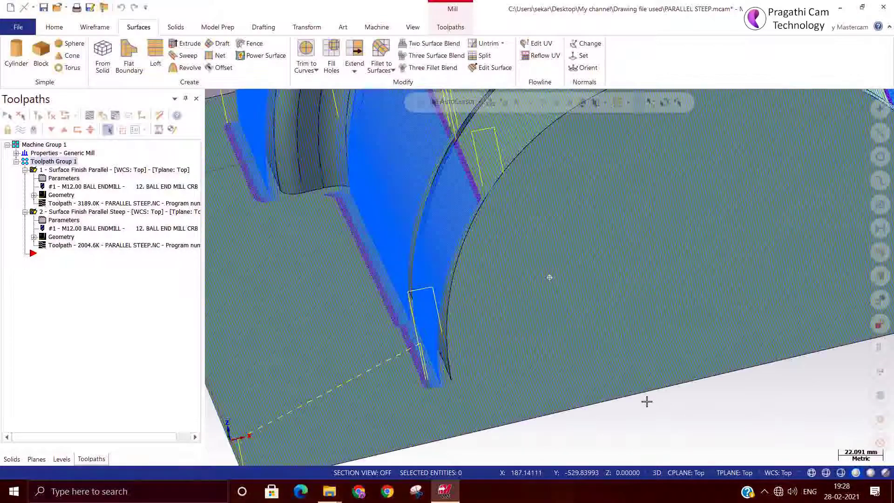
{"action": "mouse_move", "coordinate": [647, 402]}
{"action": "middle_mouse_down"}
{"action": "mouse_move", "coordinate": [594, 411]}
{"action": "mouse_move", "coordinate": [621, 397]}
{"action": "mouse_move", "coordinate": [606, 436]}
{"action": "mouse_move", "coordinate": [677, 418]}
{"action": "mouse_move", "coordinate": [740, 425]}
{"action": "mouse_move", "coordinate": [800, 453]}
{"action": "mouse_move", "coordinate": [750, 441]}
{"action": "mouse_move", "coordinate": [656, 377]}
{"action": "mouse_move", "coordinate": [275, 264]}
{"action": "middle_mouse_up"}
{"action": "scroll", "coordinate": [606, 447], "scroll_direction": "down", "scroll_amount": 9}
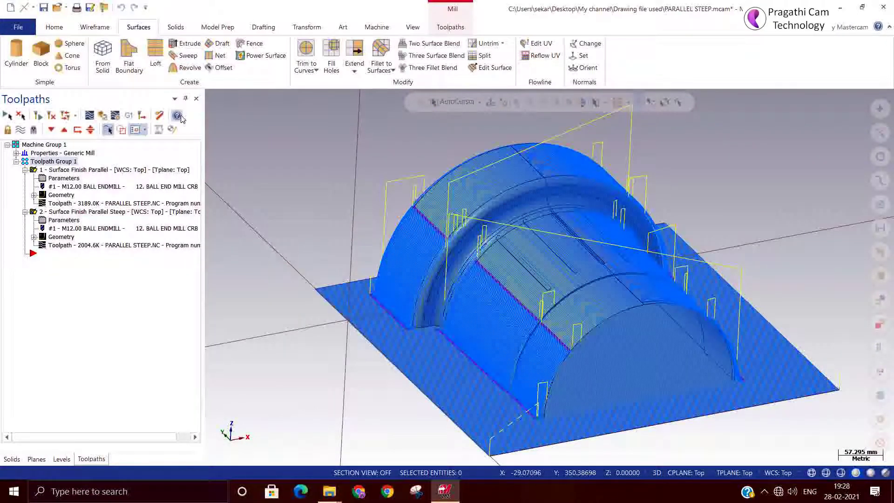
{"action": "left_click", "coordinate": [90, 116]}
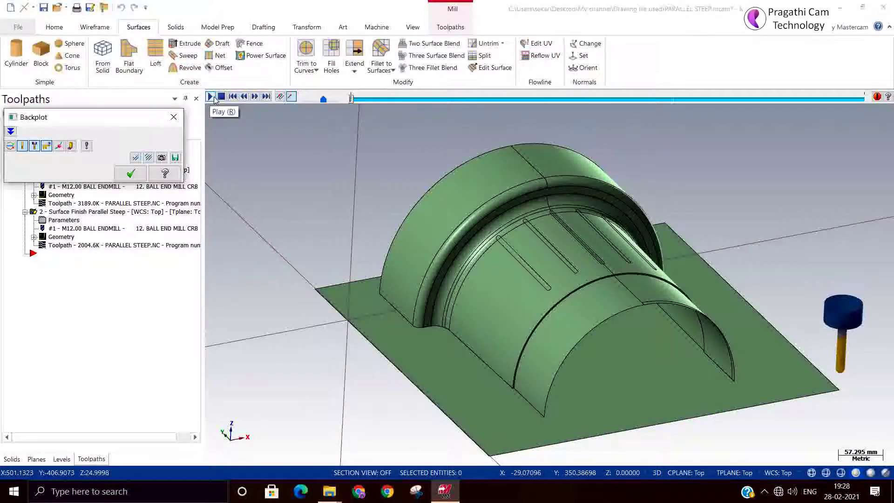
{"action": "left_click", "coordinate": [255, 97]}
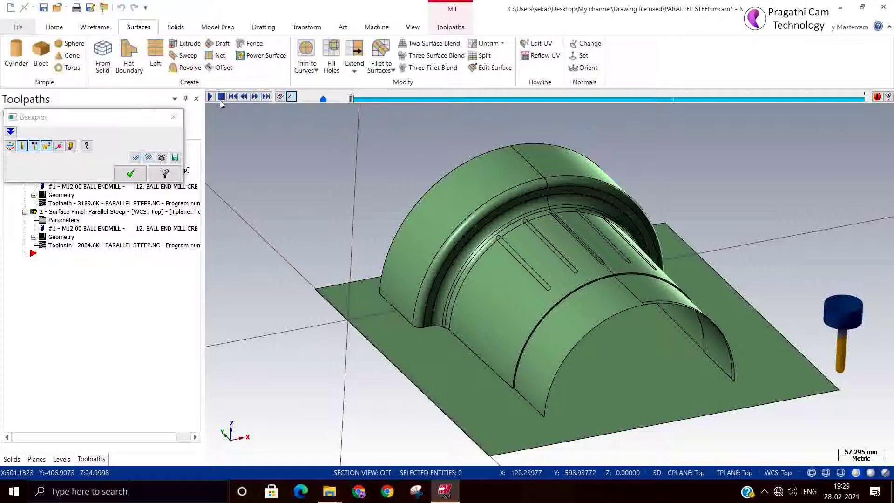
{"action": "left_click", "coordinate": [211, 97]}
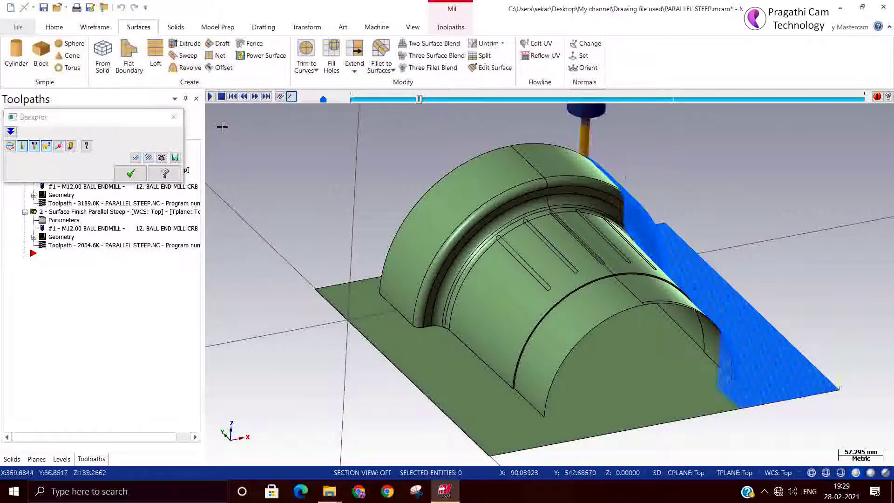
{"action": "scroll", "coordinate": [600, 371], "scroll_direction": "up", "scroll_amount": 2}
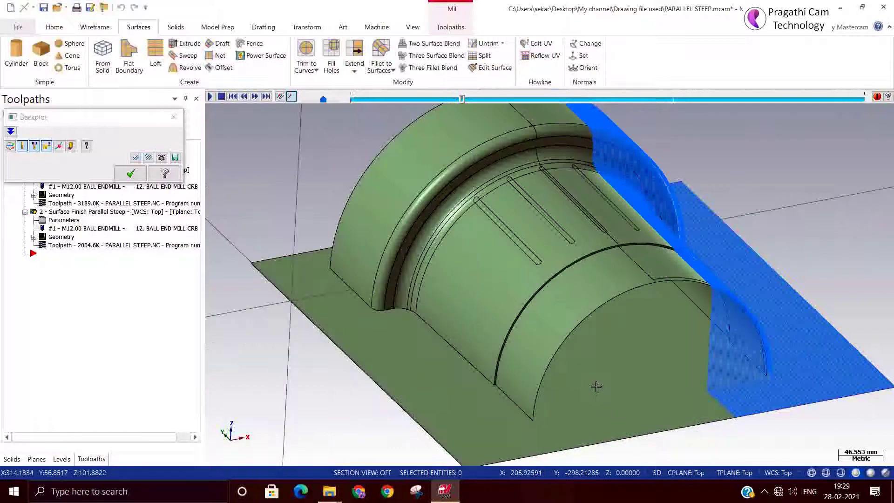
{"action": "middle_click_drag", "start_coordinate": [600, 370], "coordinate": [478, 409]}
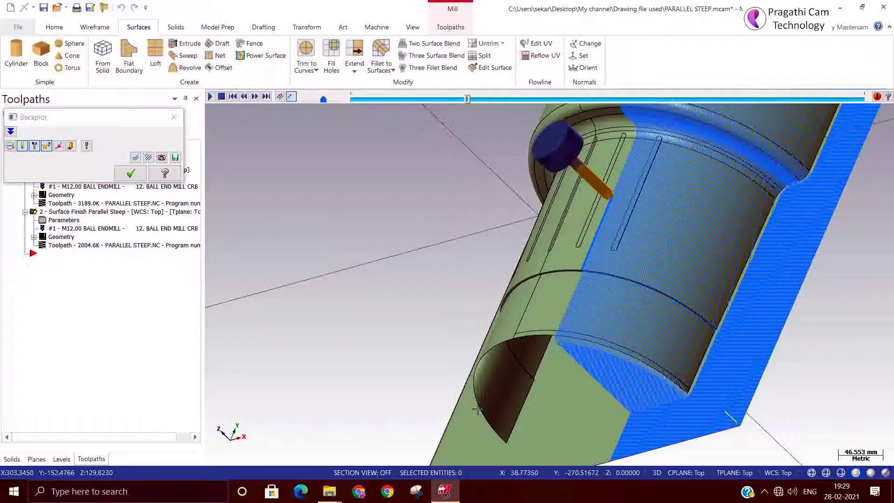
{"action": "middle_click_drag", "start_coordinate": [478, 409], "coordinate": [478, 425]}
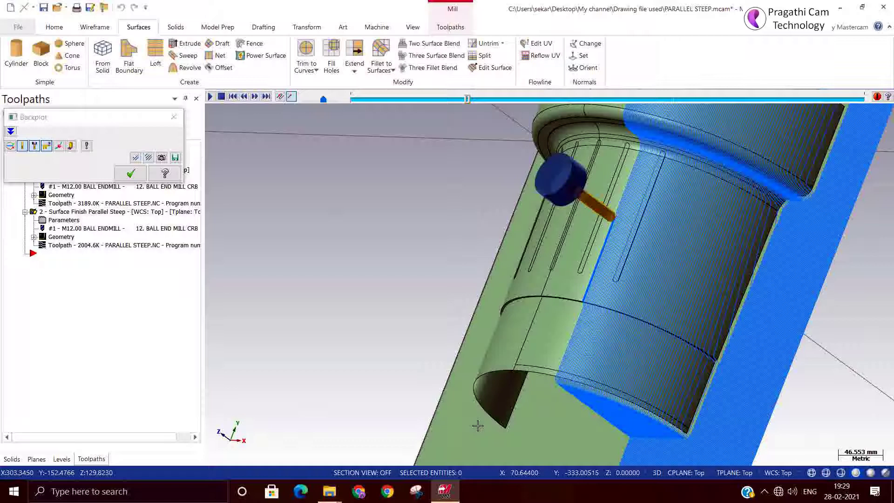
{"action": "middle_click_drag", "start_coordinate": [478, 425], "coordinate": [485, 421]}
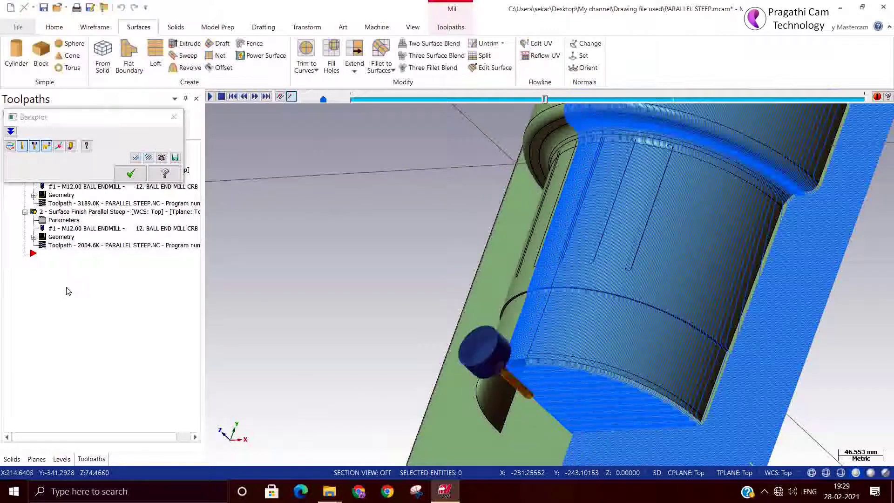
{"action": "left_click", "coordinate": [130, 176]}
Step: Display the Parallel Steep and Surface Finish Parallel toolpaths for comparison, and view them together in the isometric view
{"action": "left_click", "coordinate": [101, 213]}
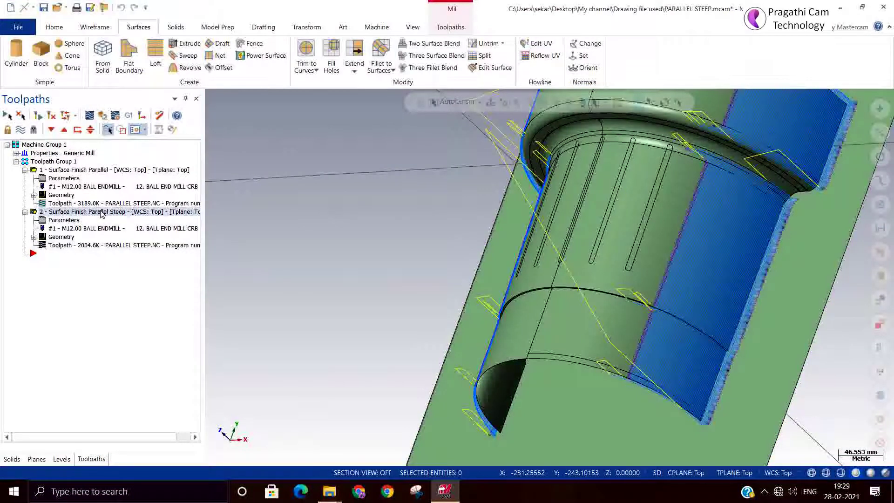
{"action": "left_click", "coordinate": [81, 171]}
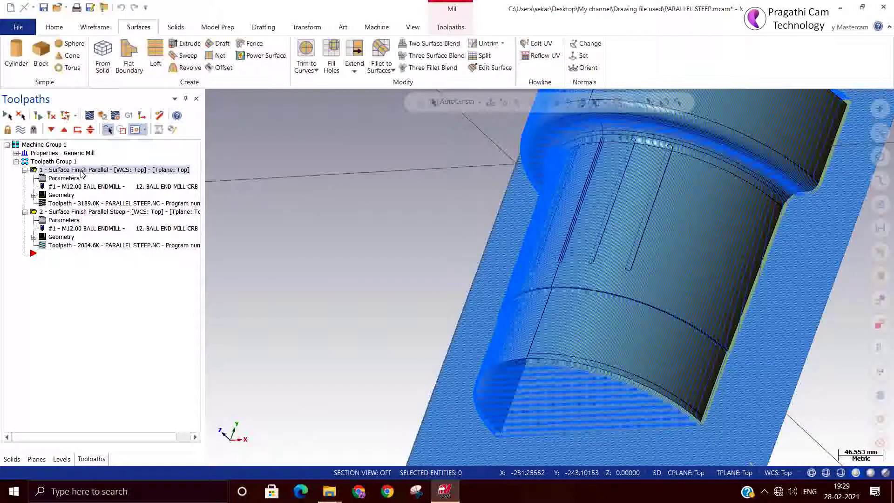
{"action": "left_click", "coordinate": [77, 213]}
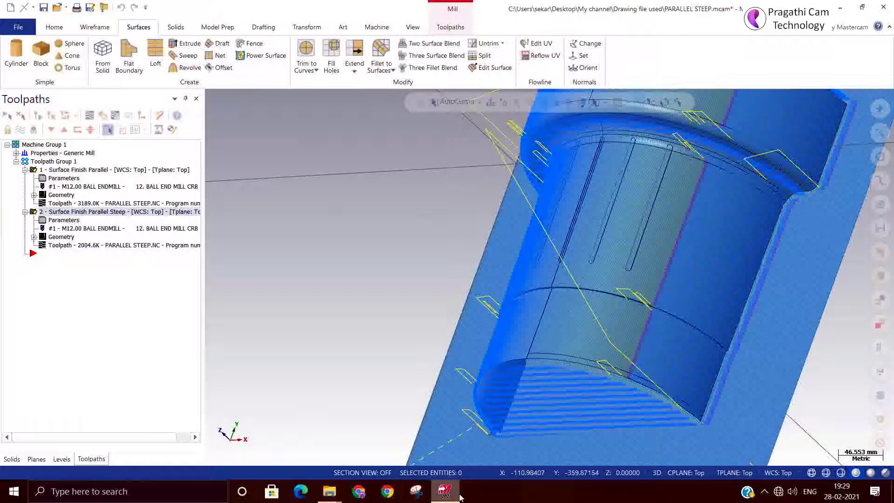
{"action": "mouse_move", "coordinate": [461, 497]}
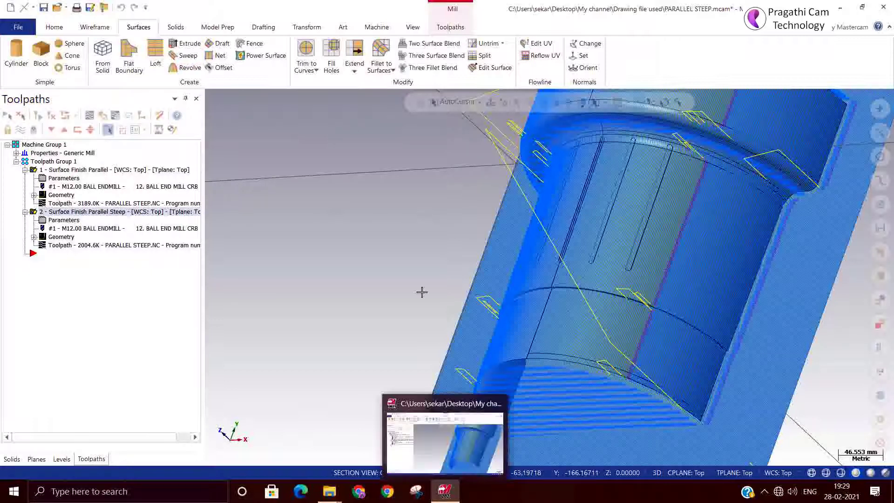
{"action": "right_click", "coordinate": [420, 274]}
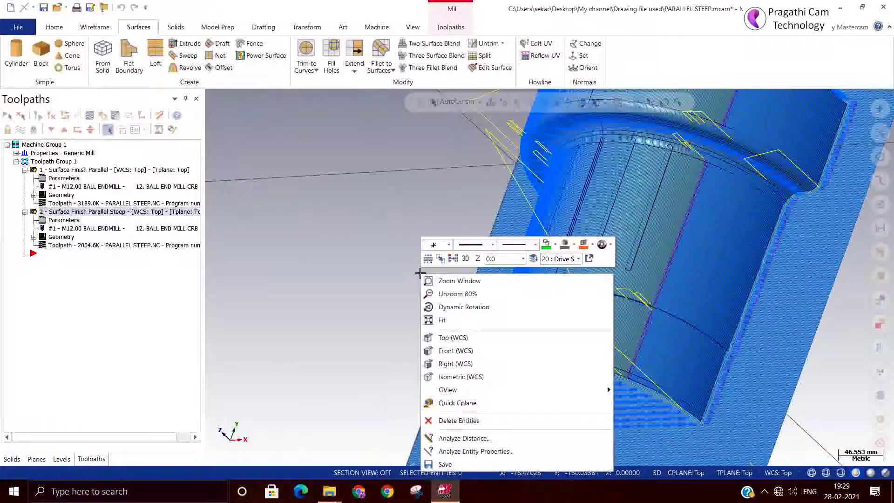
{"action": "left_click", "coordinate": [454, 376]}
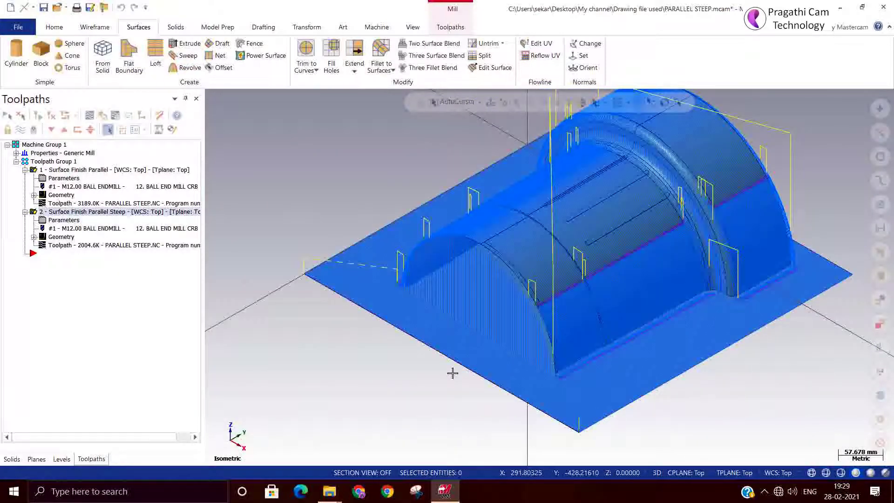